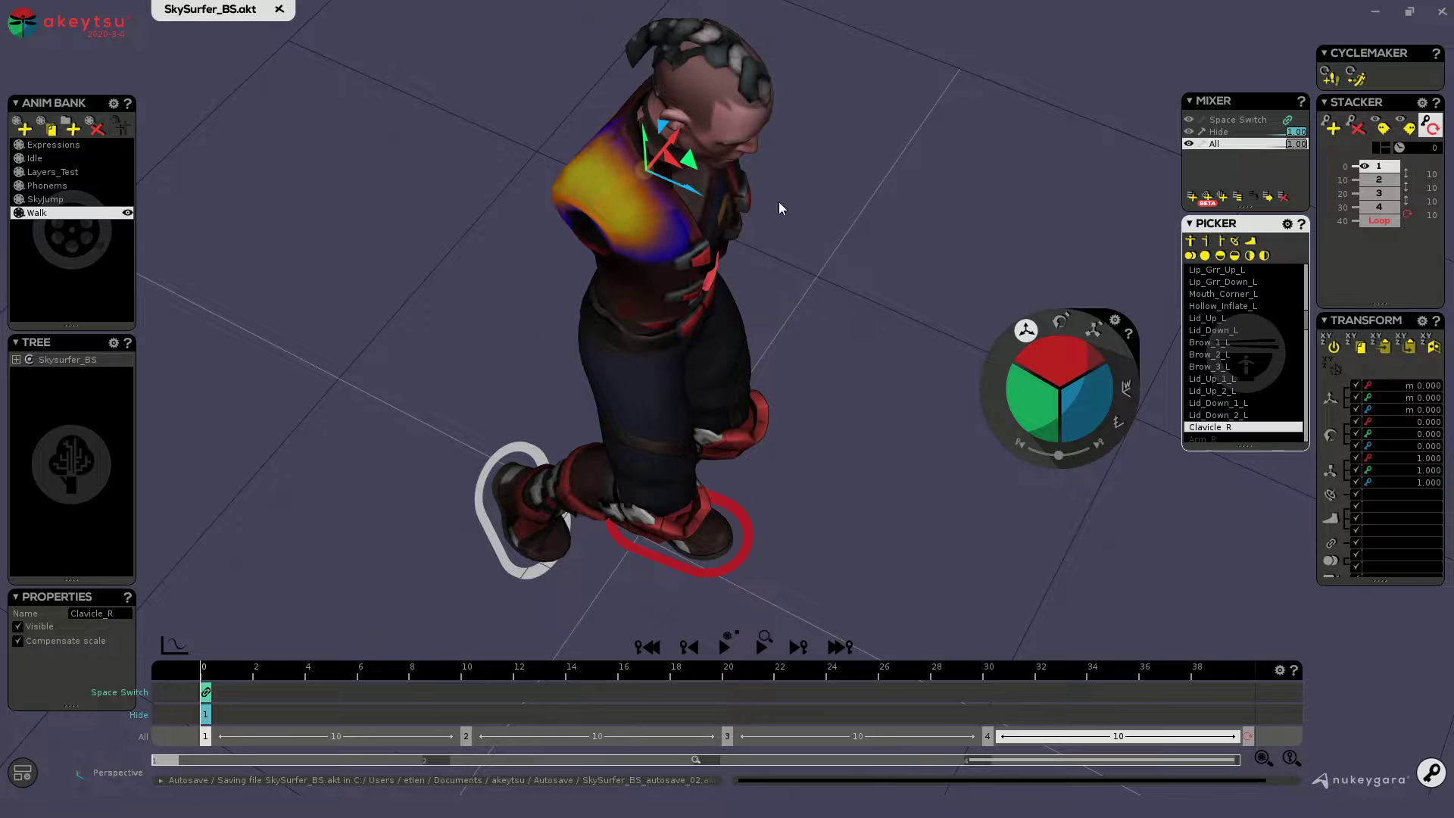
# Select the Hide layer in the mixer and lower its weight to 0 to bring back the hidden body parts.
pyautogui.moveTo(778, 203); pyautogui.dragTo(989, 221, button='right')
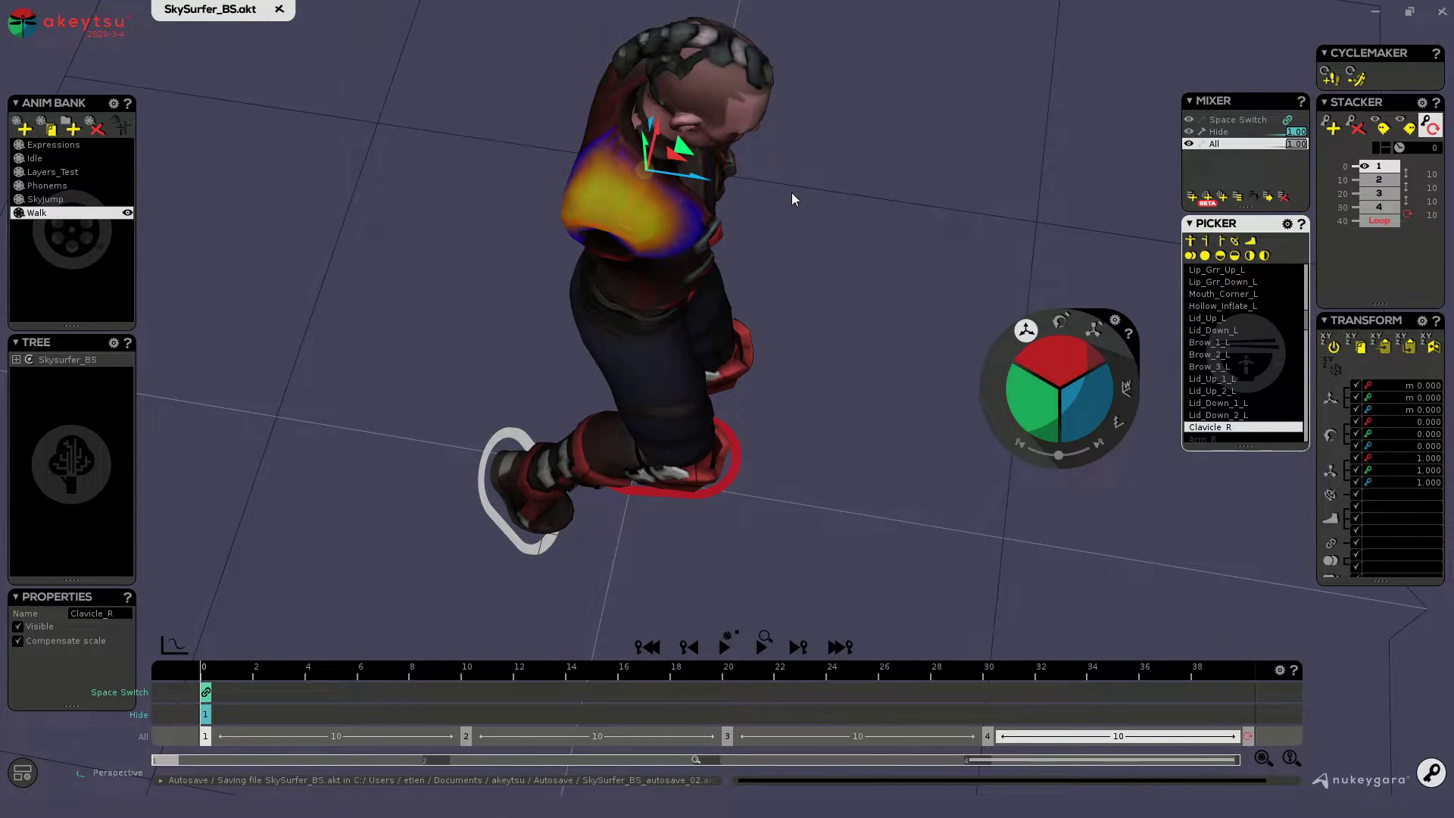
pyautogui.moveTo(833, 349); pyautogui.dragTo(843, 242, button='right')
pyautogui.moveTo(835, 437); pyautogui.dragTo(833, 412, button='middle')
pyautogui.moveTo(833, 412); pyautogui.dragTo(850, 364, button='right')
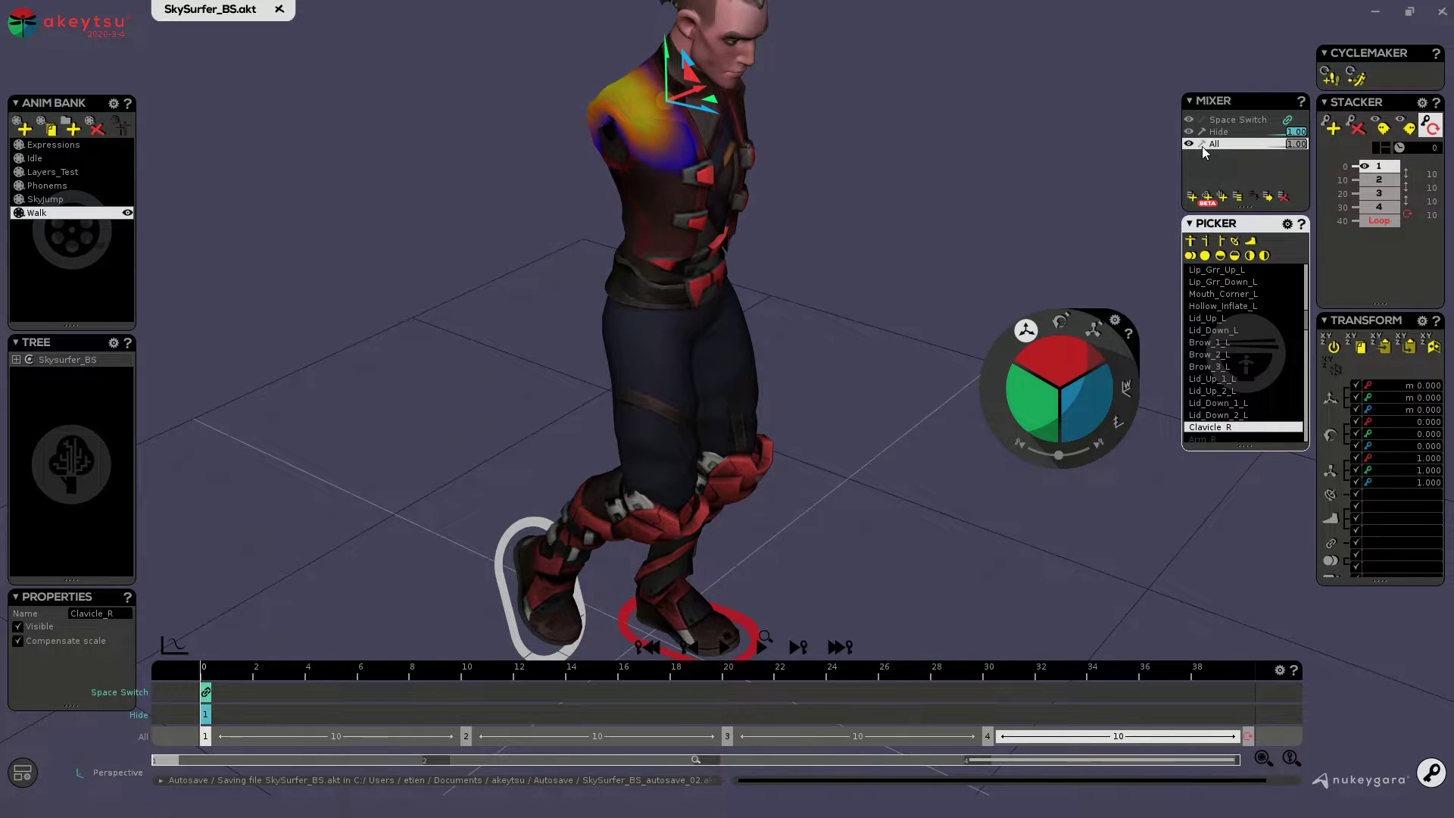
pyautogui.click(1240, 133)
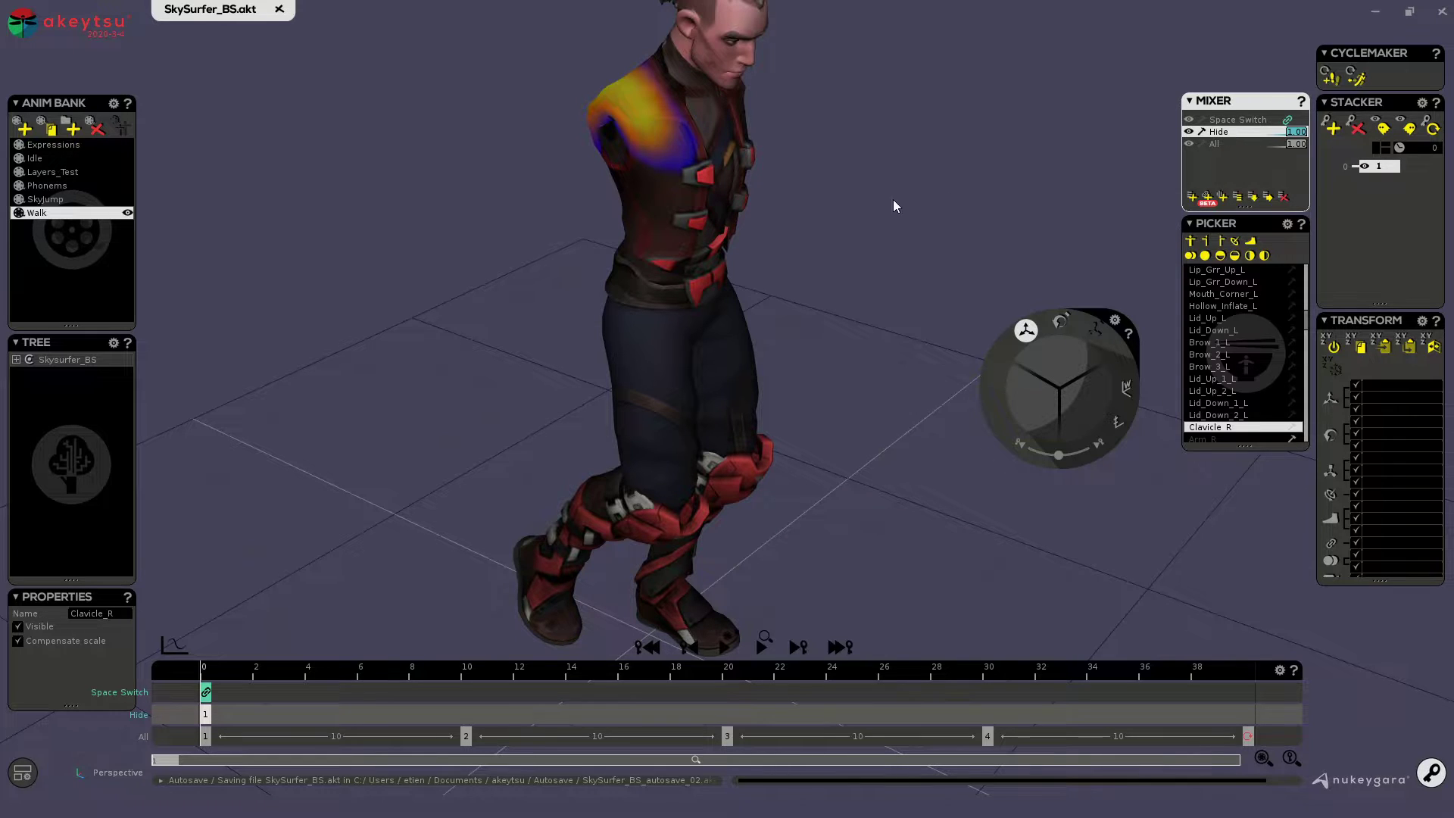
pyautogui.moveTo(1303, 142); pyautogui.dragTo(1213, 133)
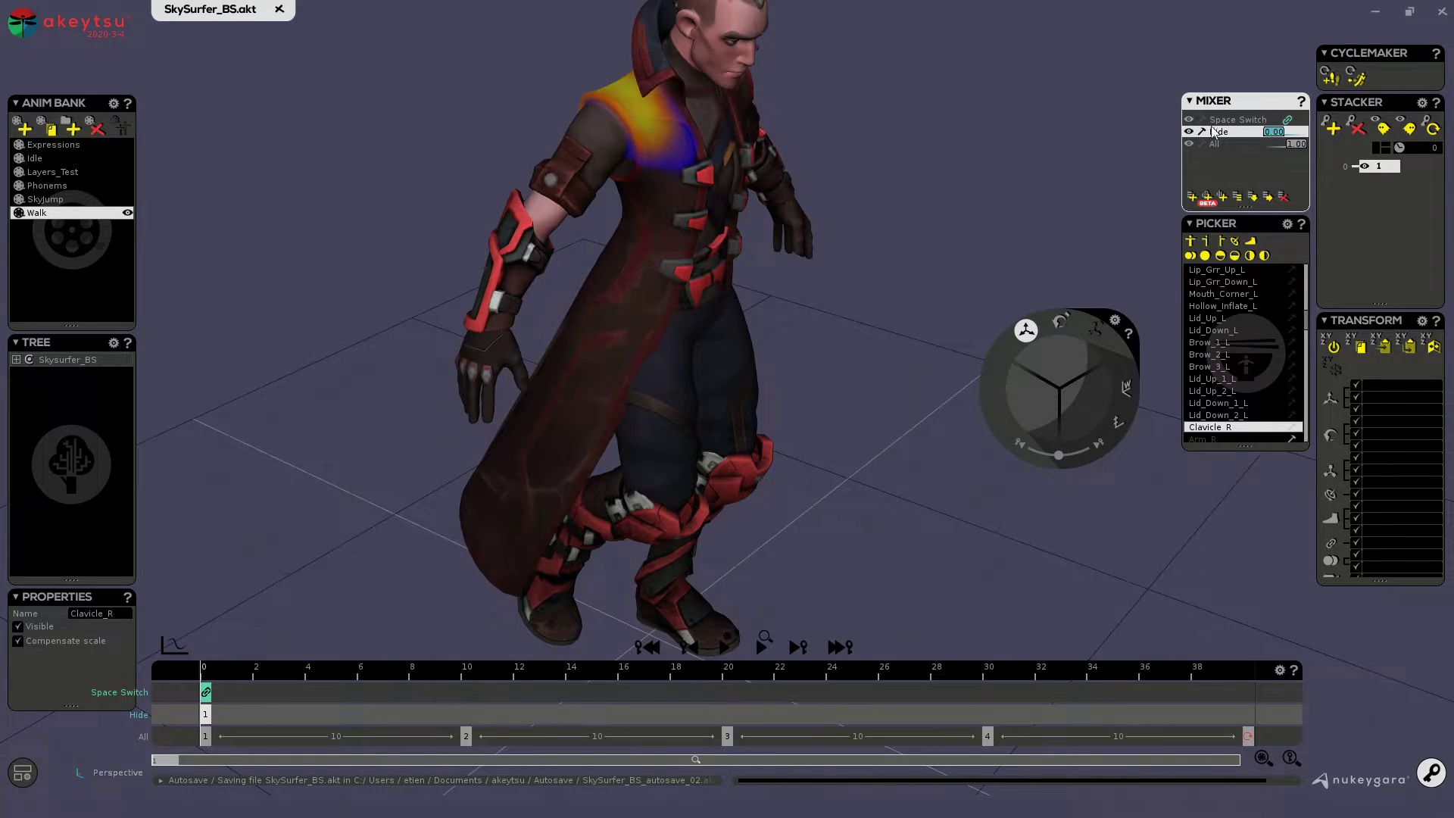
# Remove the right and left arm hierarchies from the Hide layer and set the layer's weight to 1.
pyautogui.click(561, 186)
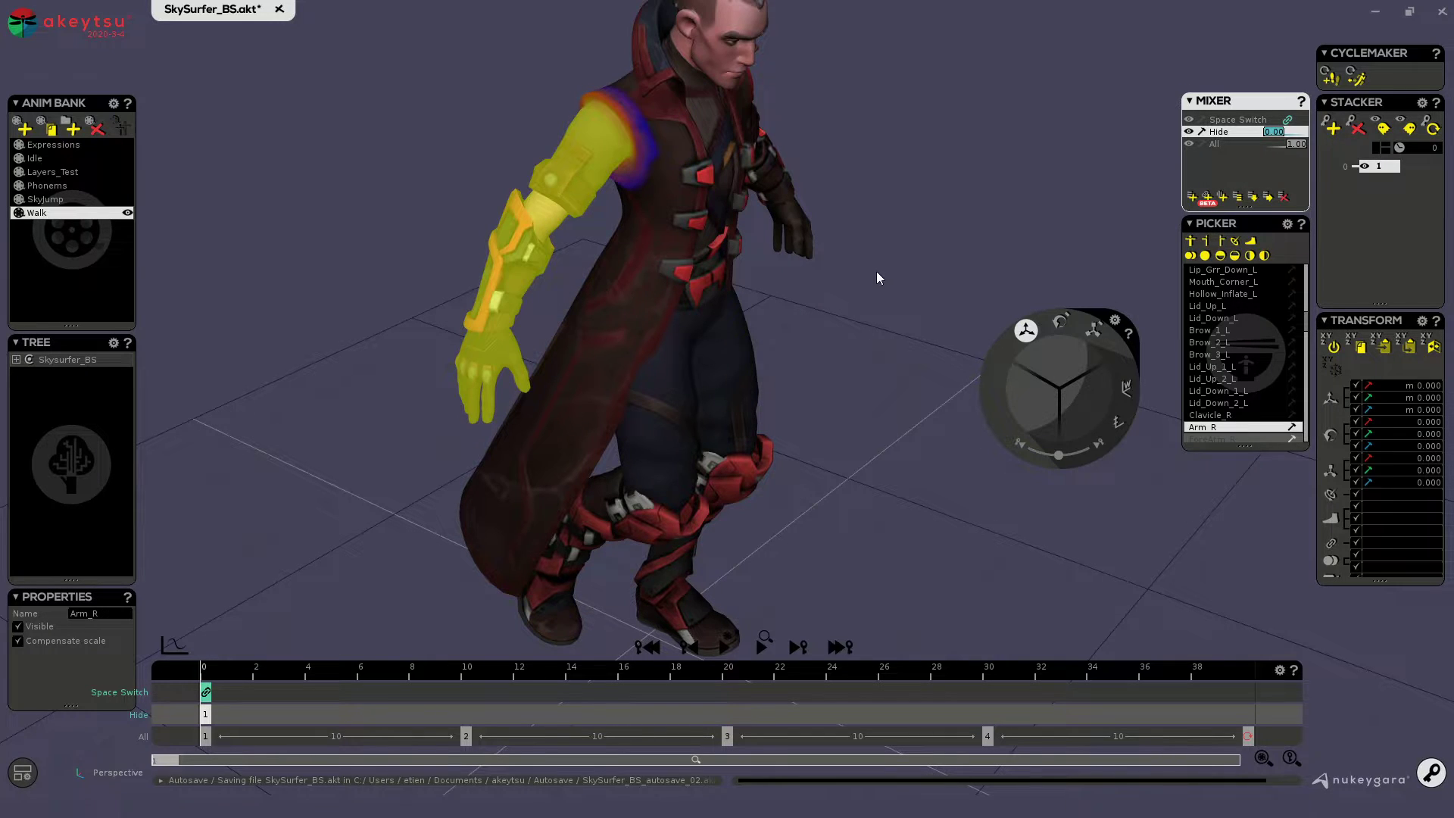
pyautogui.moveTo(878, 276); pyautogui.dragTo(816, 220, button='right')
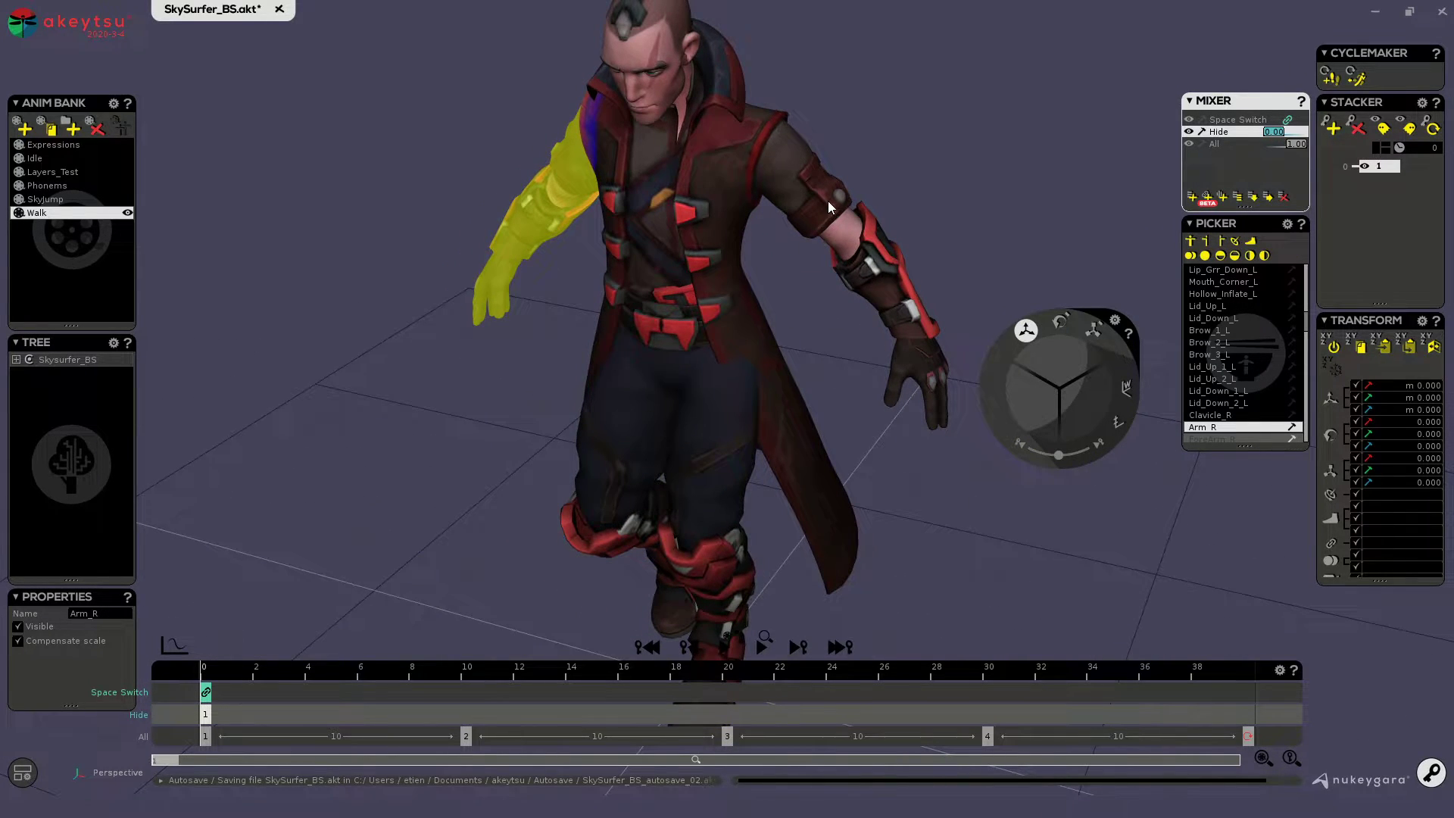
pyautogui.keyDown('shift'); pyautogui.click(830, 201); pyautogui.keyUp('shift')
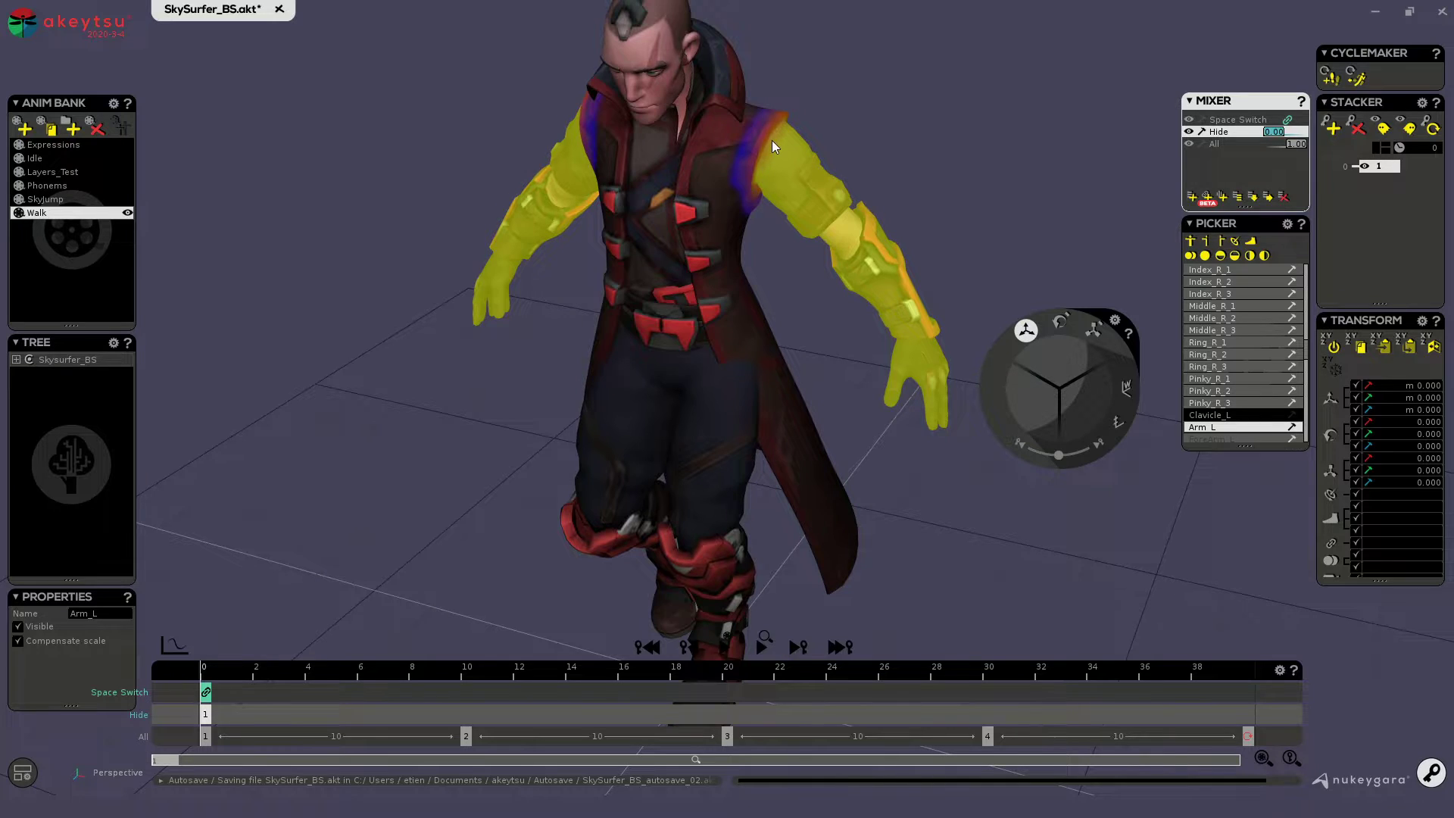
pyautogui.click(1289, 271)
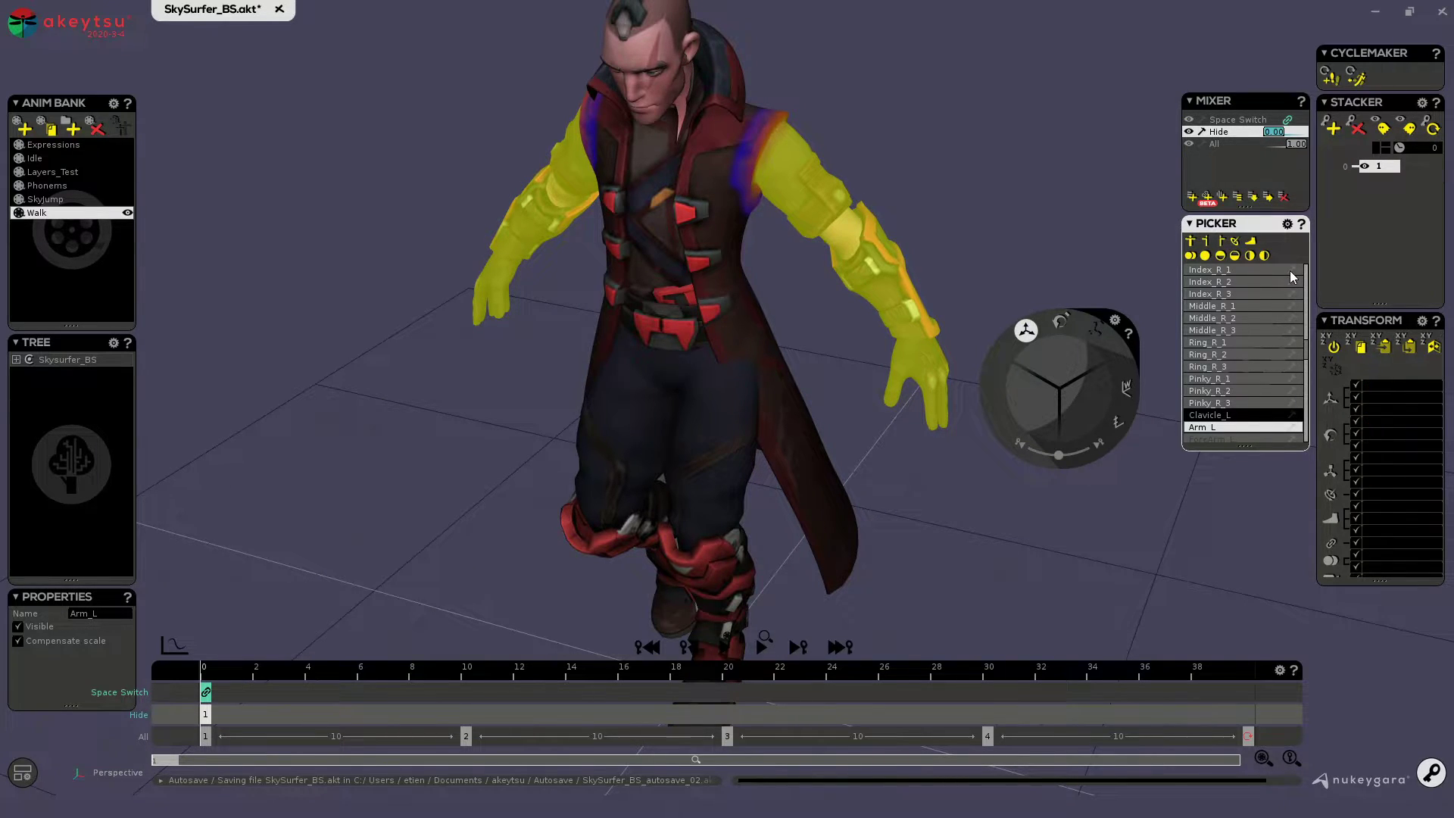
pyautogui.click(1273, 132)
pyautogui.write('1')
pyautogui.press('Return')
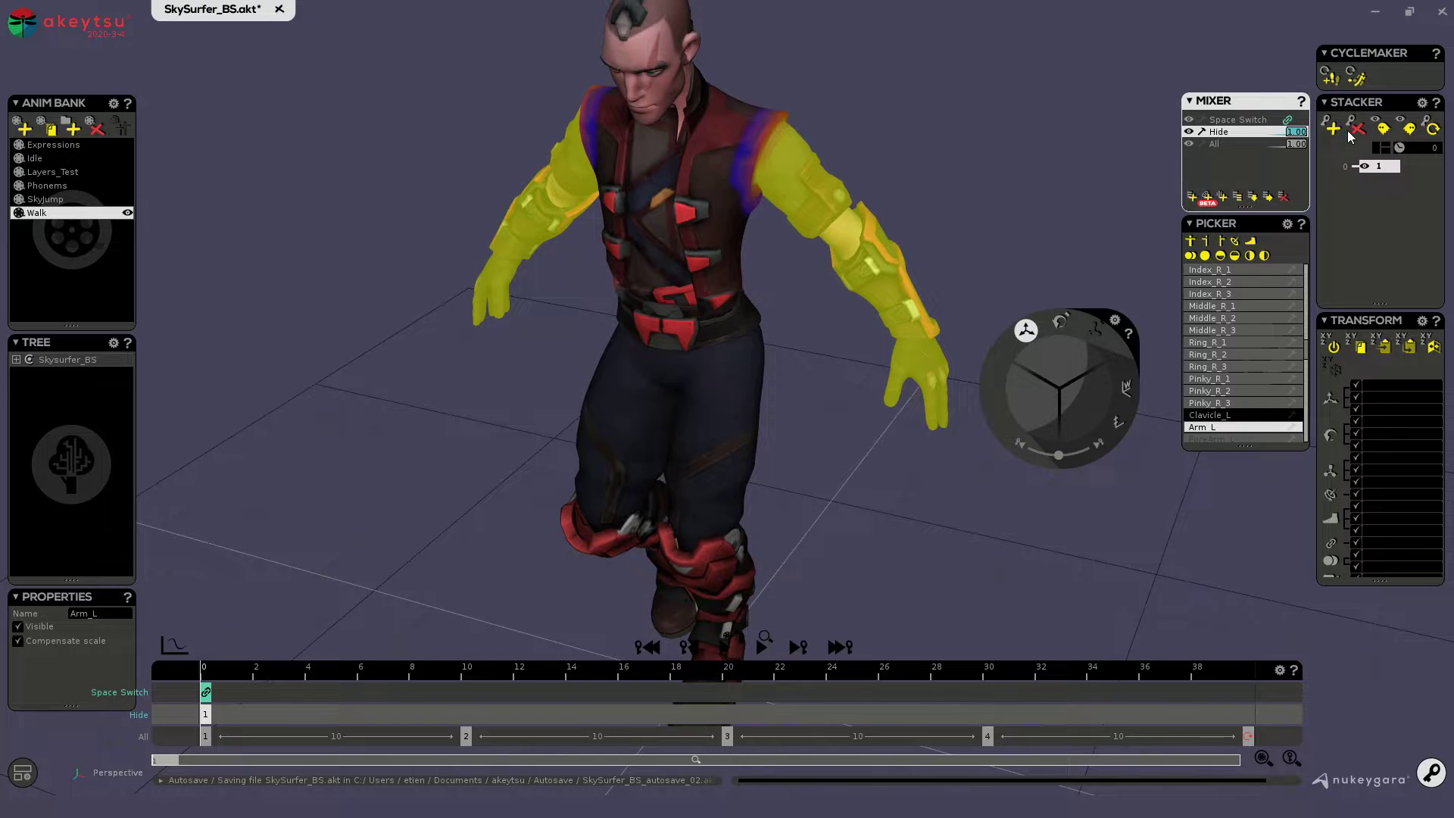
# Make the All layer active and select the right upper arm.
pyautogui.keyDown('alt'); pyautogui.moveTo(491, 365); pyautogui.dragTo(644, 325); pyautogui.keyUp('alt')
pyautogui.keyDown('alt'); pyautogui.moveTo(607, 399); pyautogui.dragTo(646, 309, button='middle'); pyautogui.keyUp('alt')
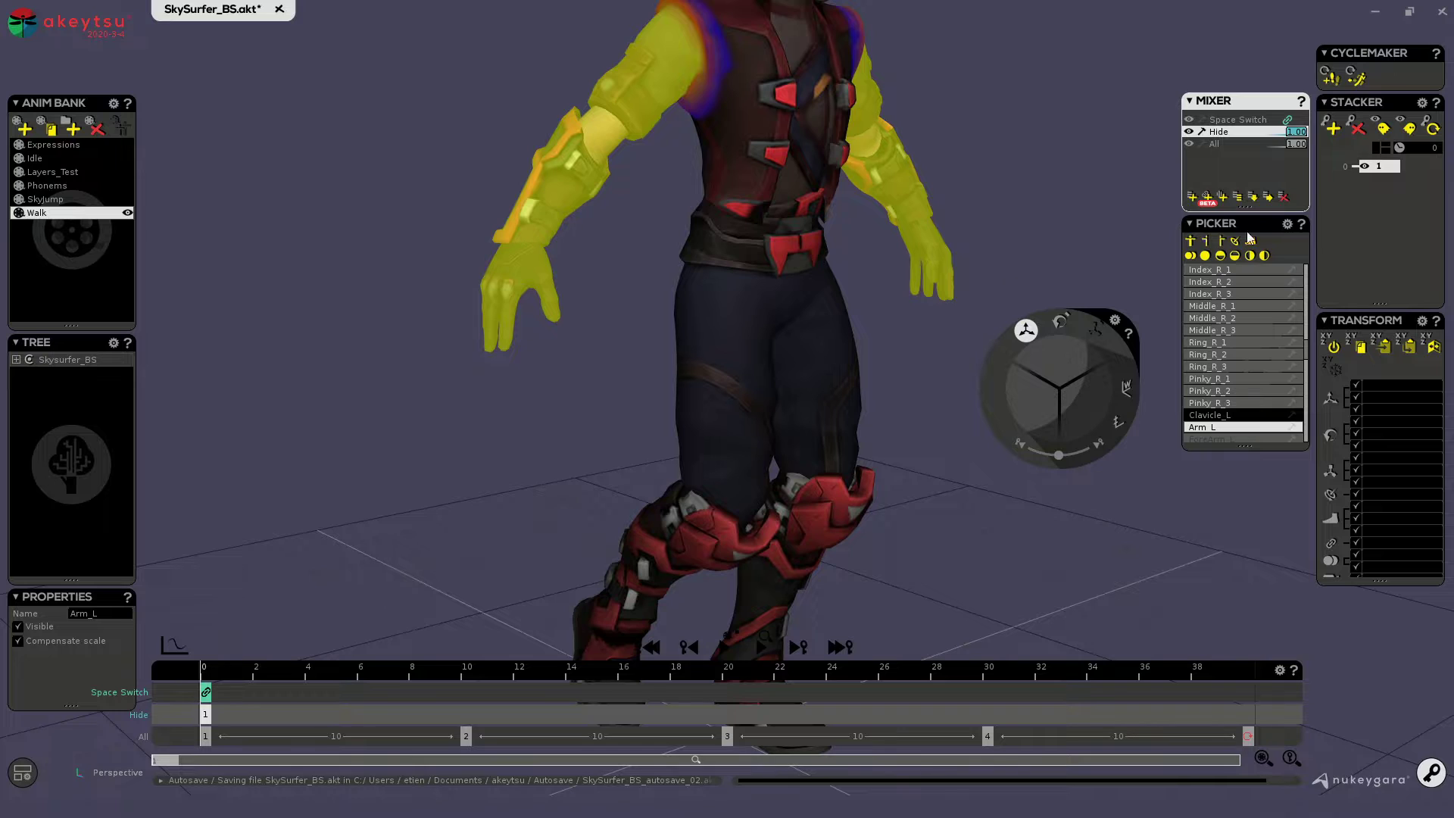
pyautogui.click(1216, 144)
pyautogui.click(634, 113)
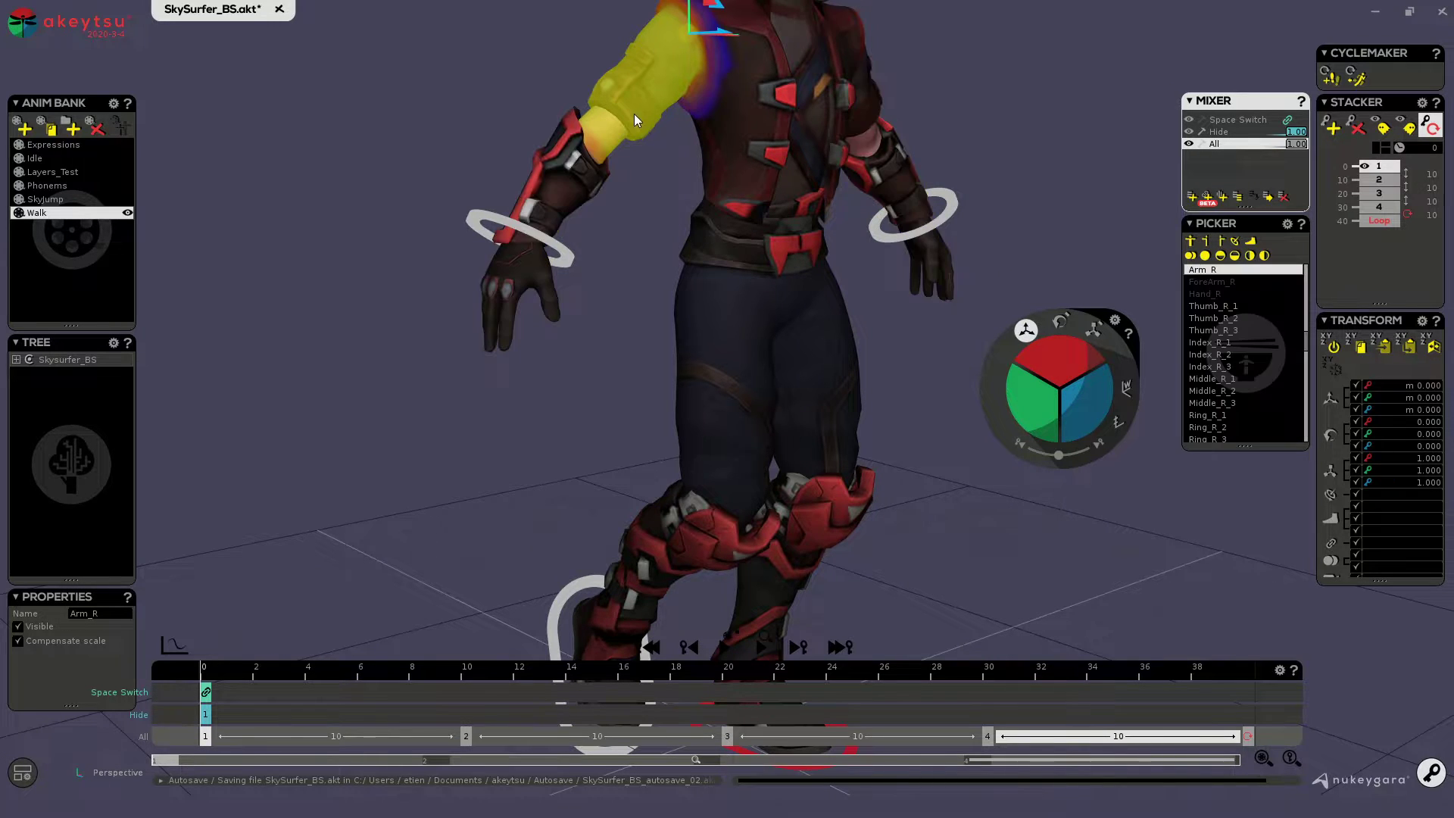
# Examine the arms and the walk pose from the front, side, above and back of the character.
pyautogui.keyDown('alt'); pyautogui.moveTo(630, 321); pyautogui.dragTo(543, 309); pyautogui.keyUp('alt')
pyautogui.keyDown('alt'); pyautogui.moveTo(589, 292); pyautogui.dragTo(553, 442, button='middle'); pyautogui.keyUp('alt')
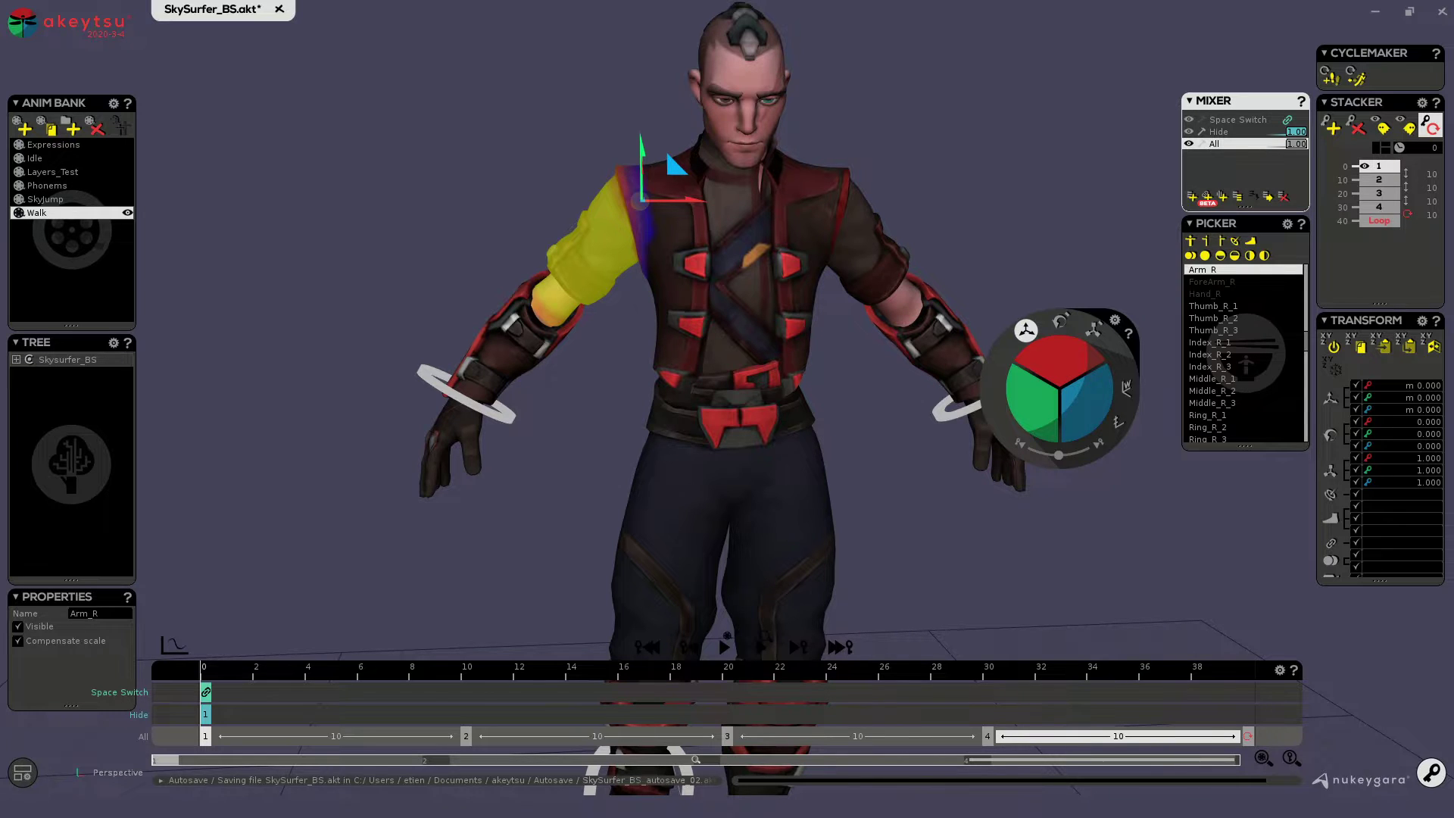
pyautogui.keyDown('alt'); pyautogui.moveTo(280, 250); pyautogui.dragTo(518, 247); pyautogui.keyUp('alt')
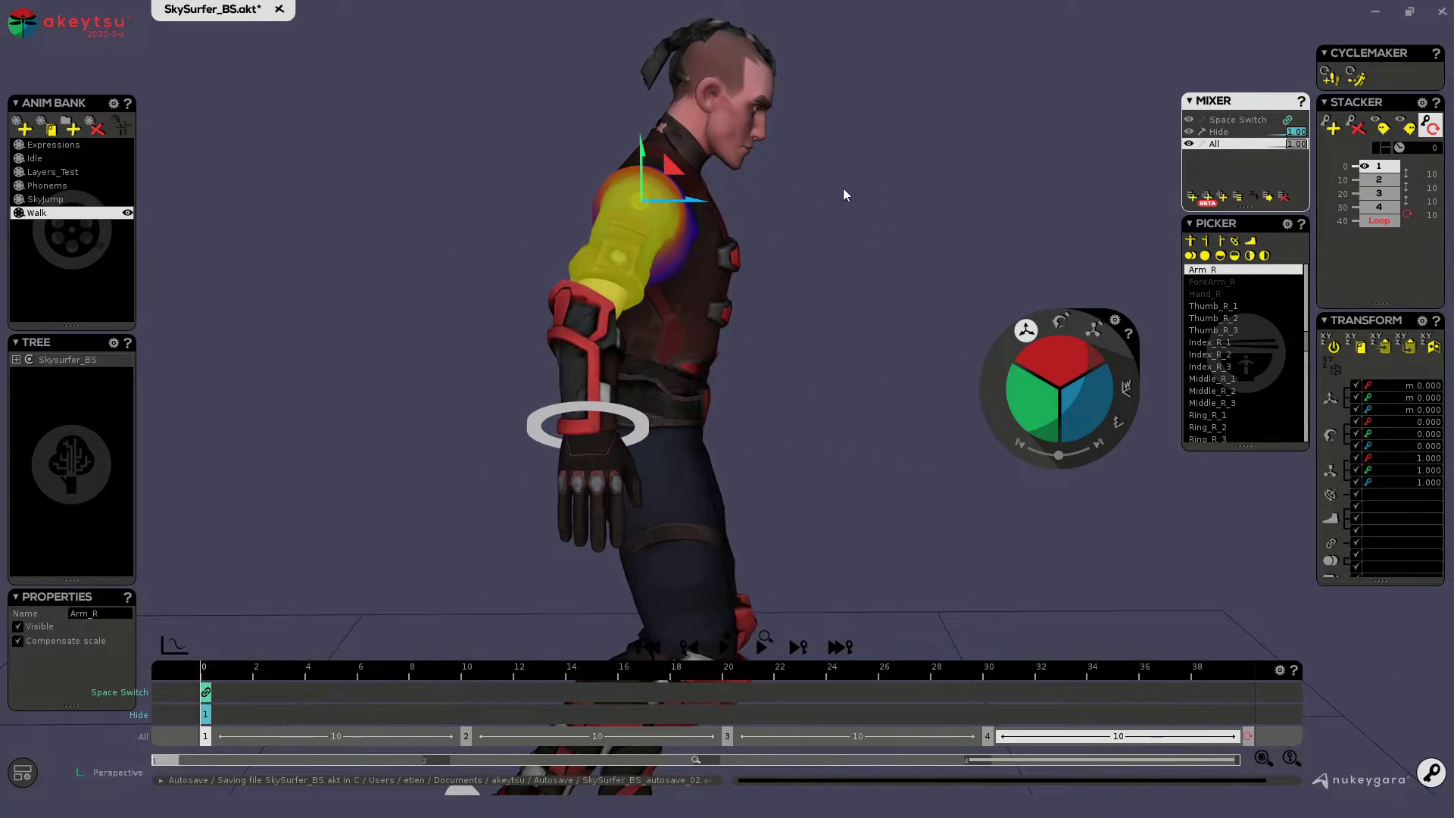
pyautogui.moveTo(859, 256); pyautogui.dragTo(848, 454, button='middle')
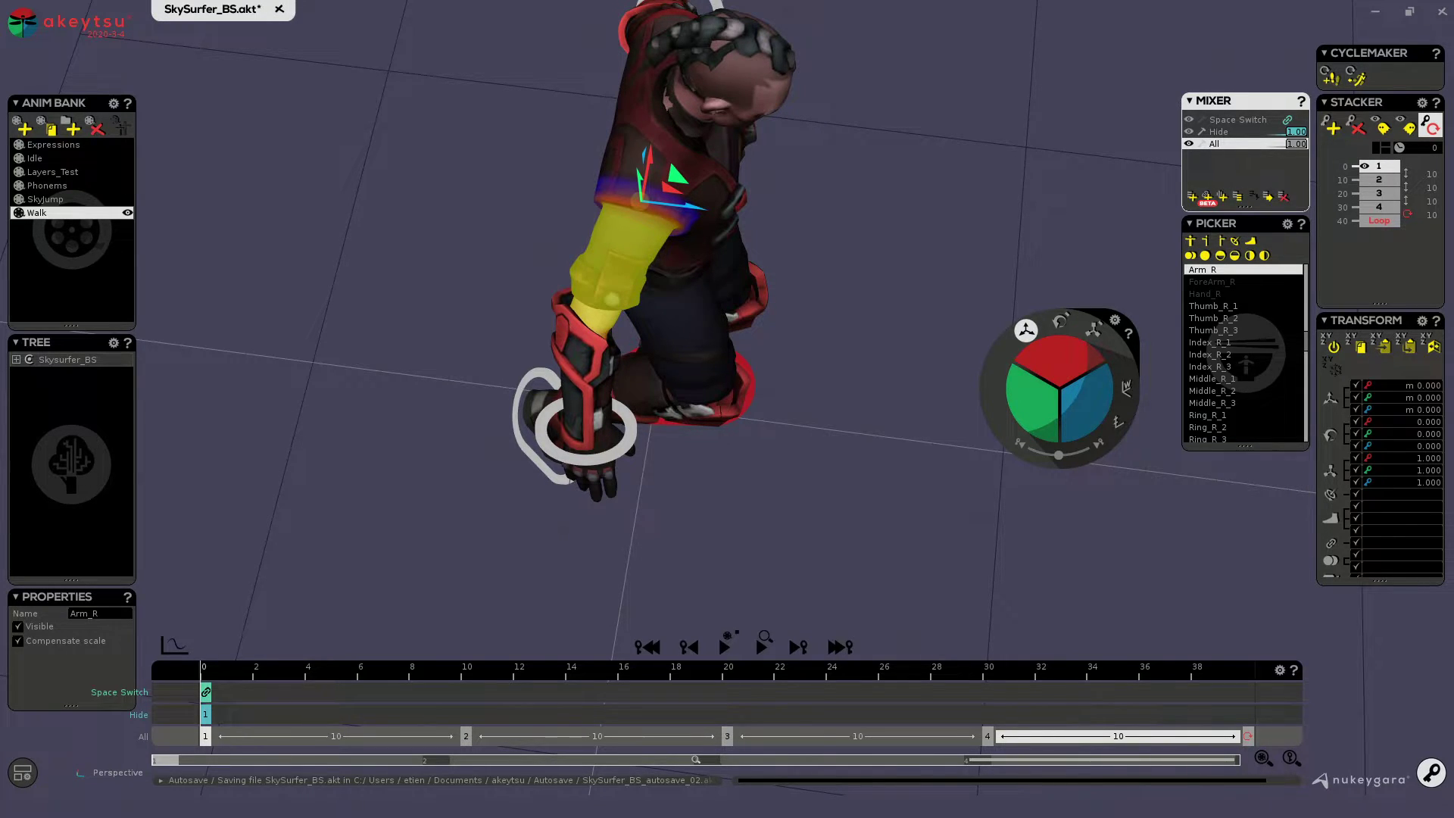
pyautogui.moveTo(849, 454); pyautogui.dragTo(831, 190, button='middle')
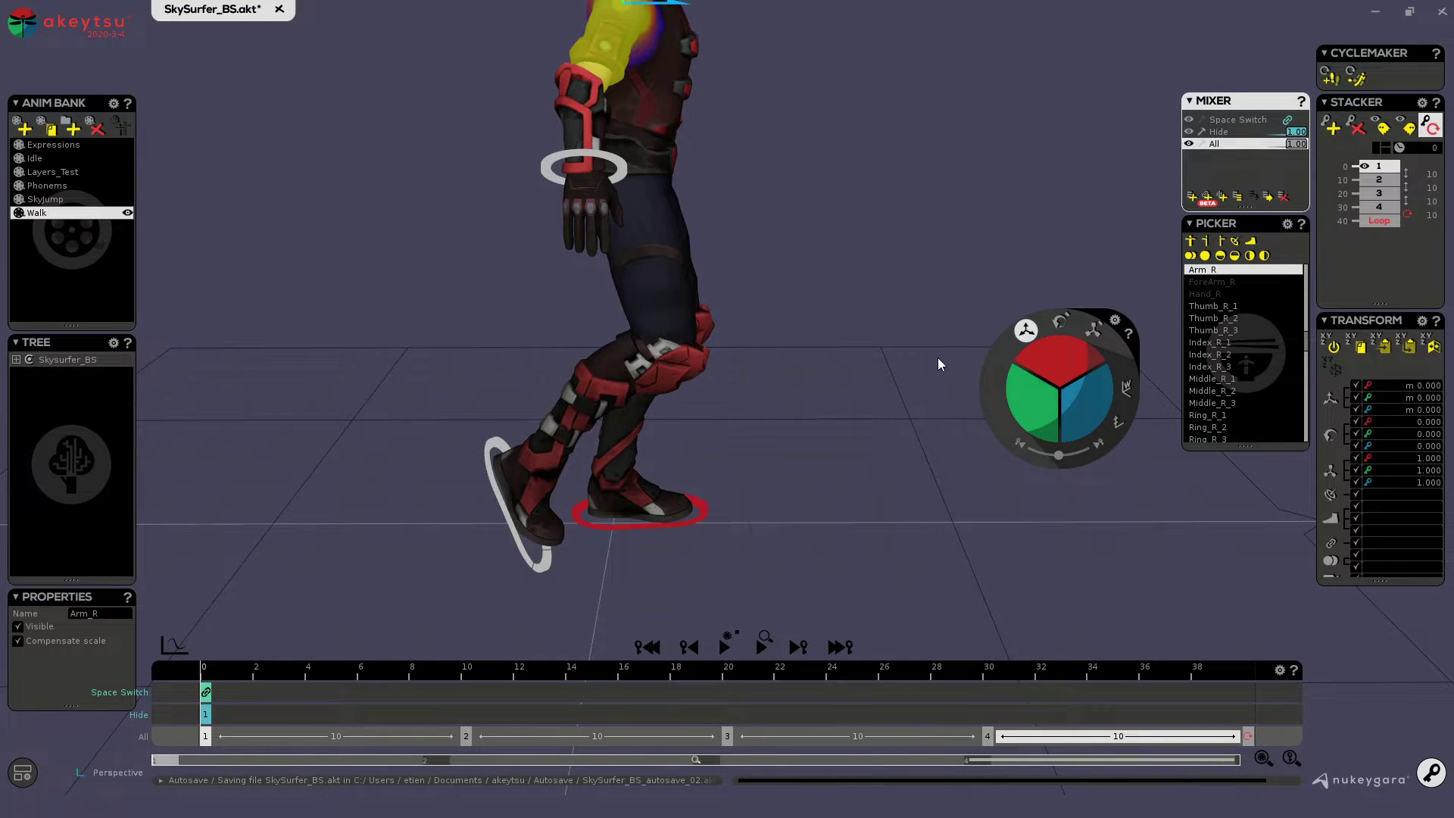
pyautogui.moveTo(939, 359); pyautogui.dragTo(849, 294, button='middle')
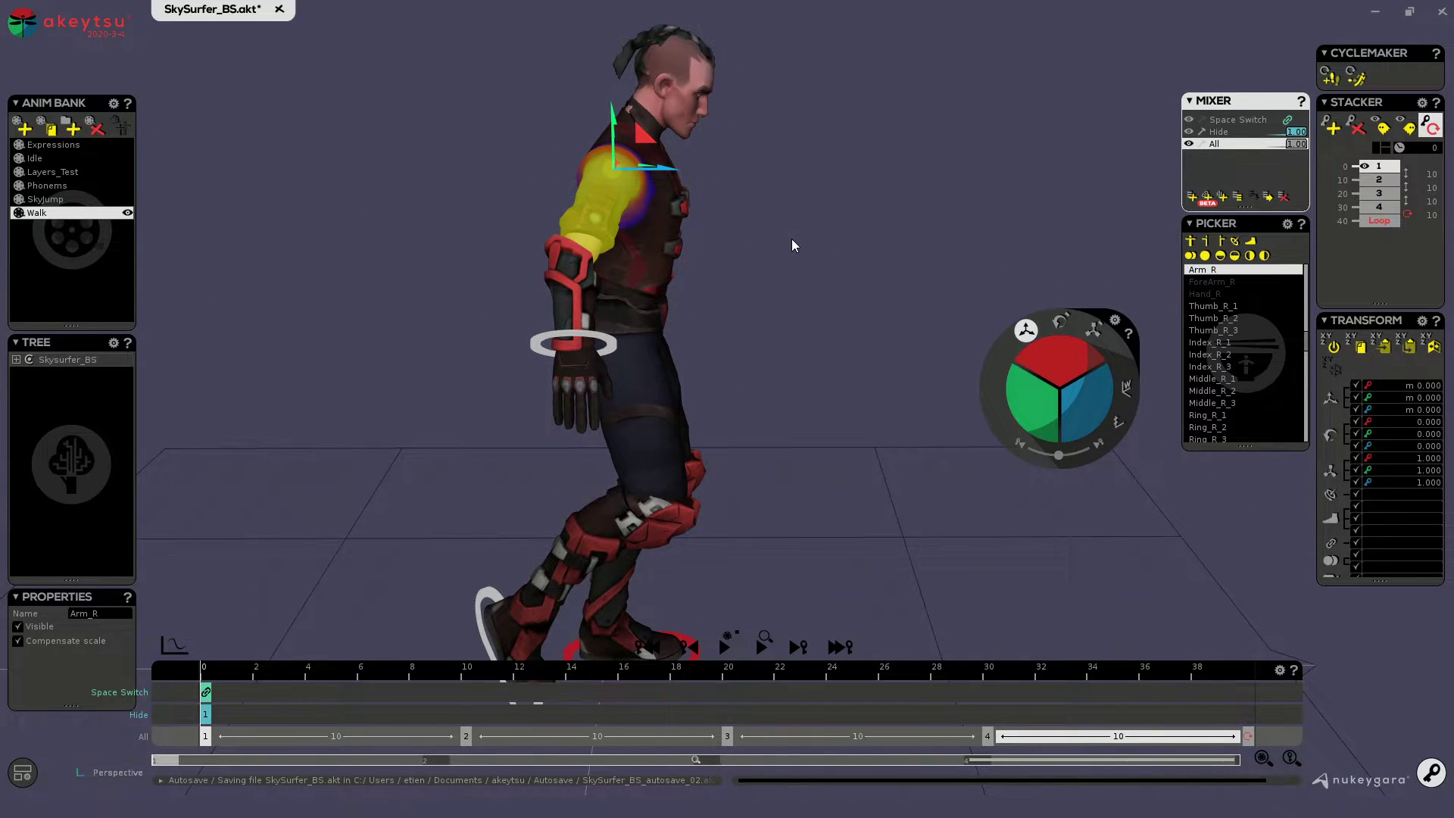
pyautogui.moveTo(792, 238); pyautogui.dragTo(652, 226, button='middle')
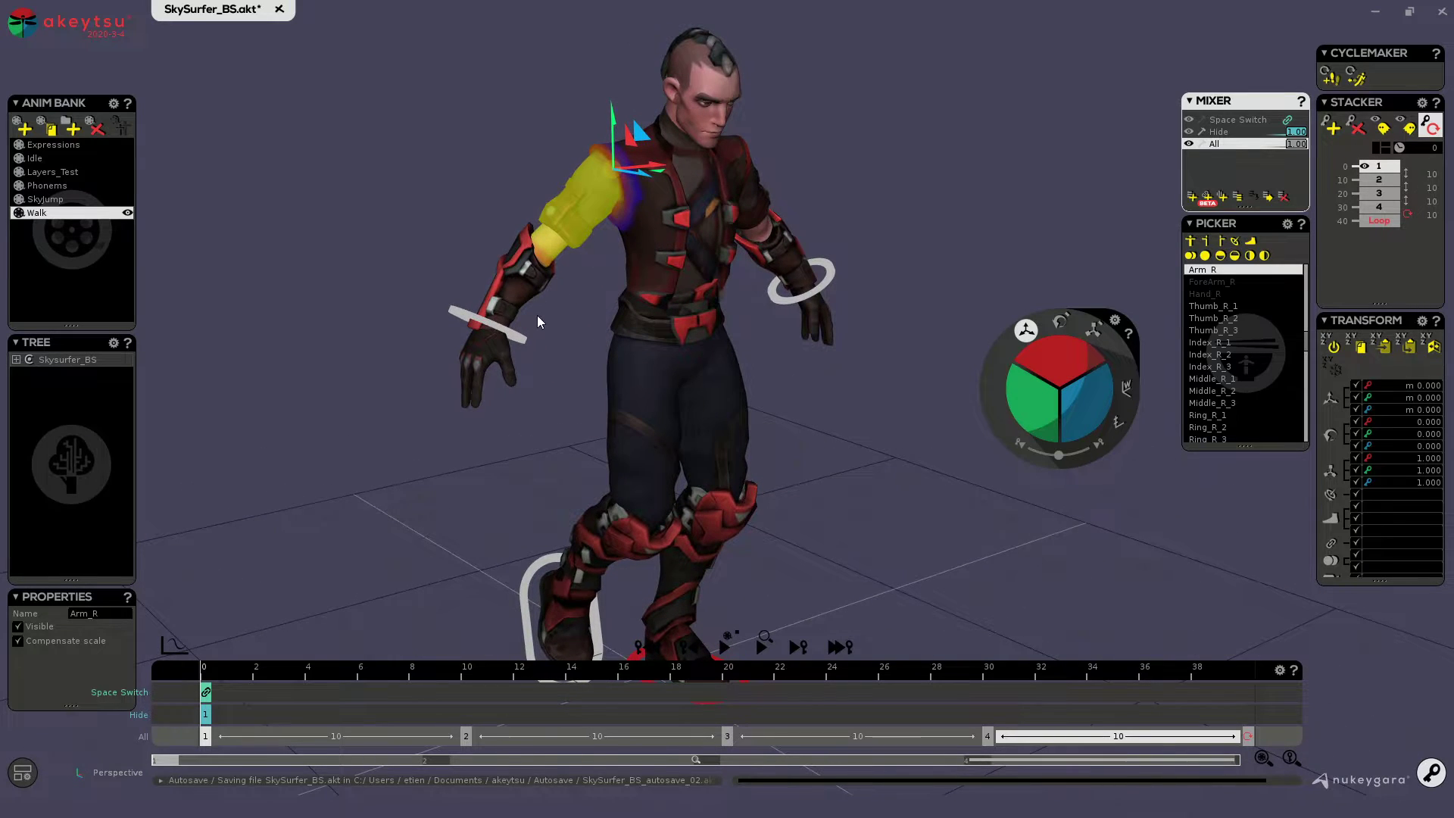
pyautogui.scroll(2, 530, 327)
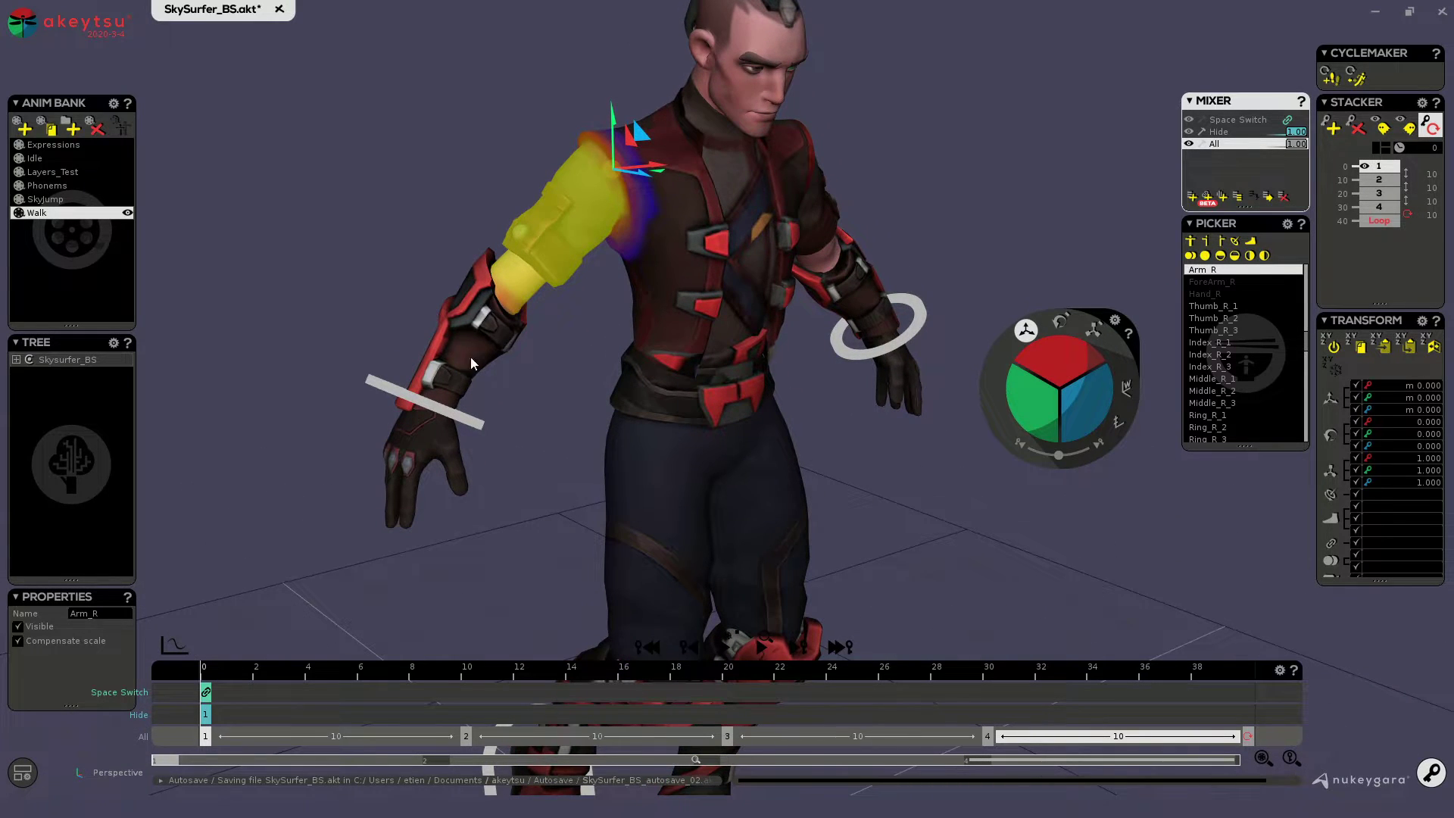
pyautogui.moveTo(471, 363); pyautogui.dragTo(805, 182, button='middle')
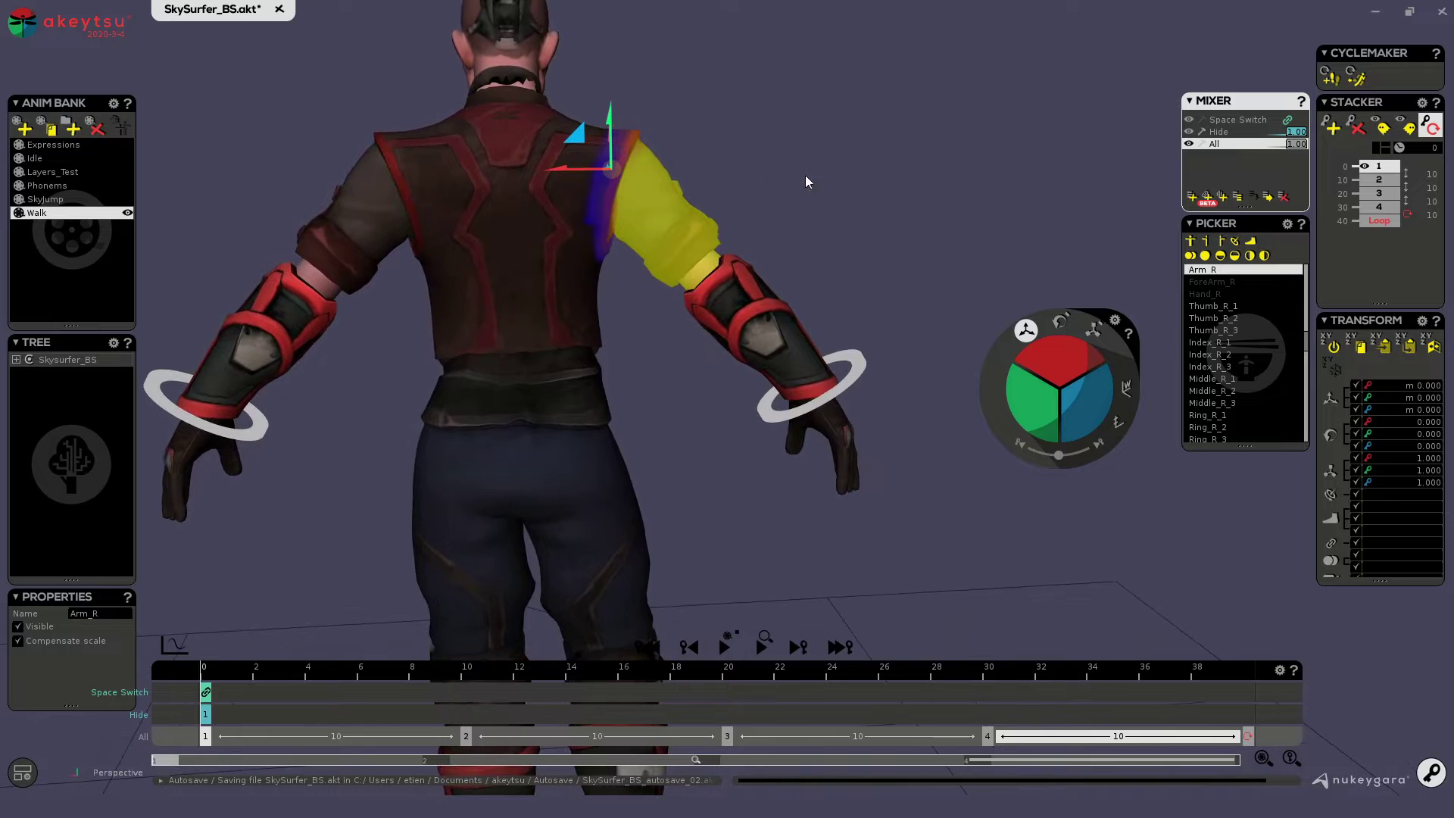
# Activate the rotation manipulator and rotate the base joint of the right index finger.
pyautogui.click(1059, 322)
pyautogui.moveTo(860, 230); pyautogui.dragTo(522, 276, button='middle')
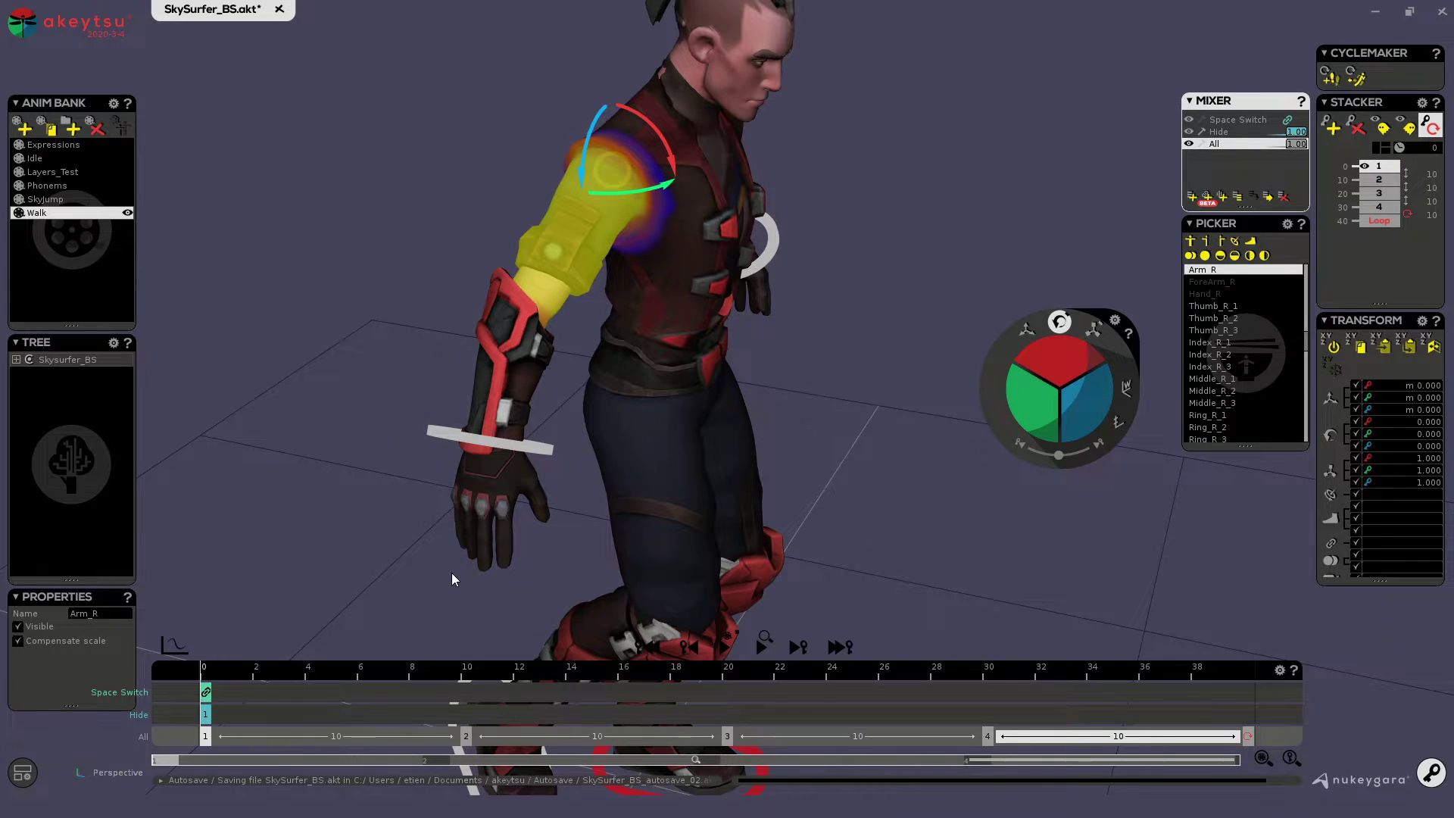
pyautogui.keyDown('shift'); pyautogui.moveTo(452, 572); pyautogui.dragTo(613, 241, button='middle'); pyautogui.keyUp('shift')
pyautogui.scroll(5, 604, 379)
pyautogui.click(575, 344)
pyautogui.moveTo(628, 244); pyautogui.dragTo(630, 212)
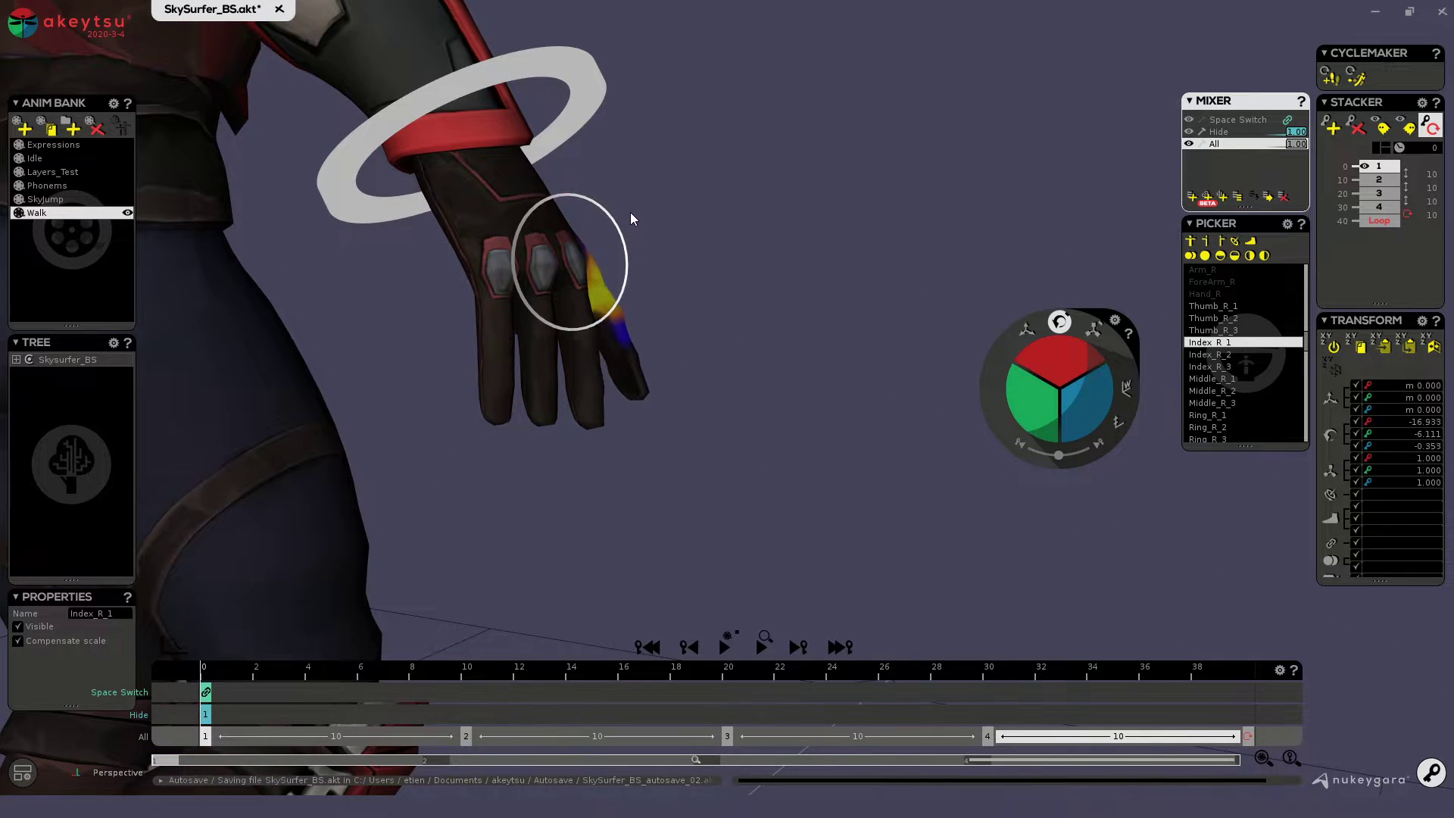
# Rotate the base of the right little finger, and select all the joints of the right hand's fingers.
pyautogui.click(502, 309)
pyautogui.moveTo(549, 252); pyautogui.dragTo(548, 281)
pyautogui.moveTo(747, 294); pyautogui.dragTo(507, 353, button='middle')
pyautogui.doubleClick(583, 215)
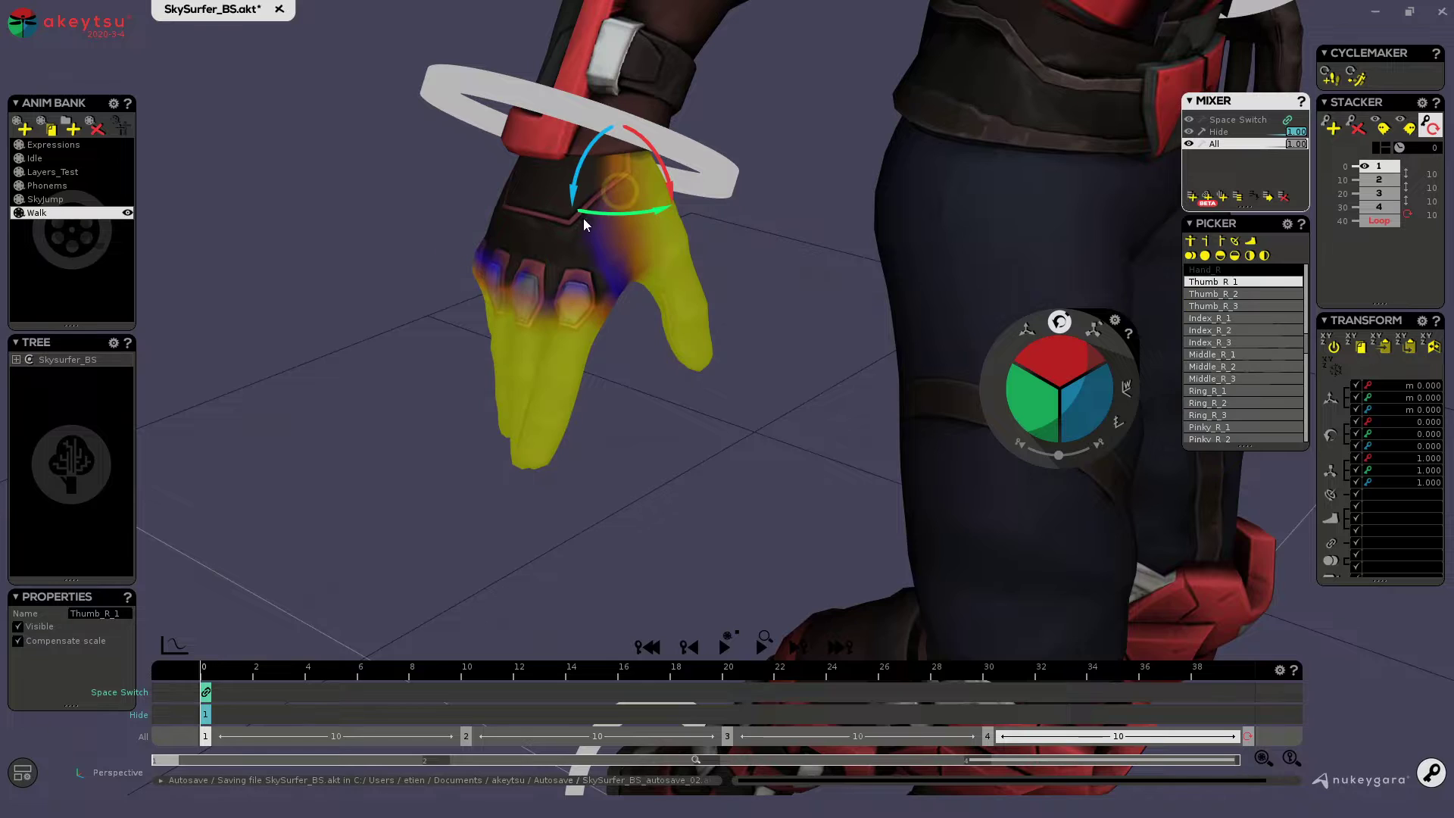
# Select the right upper arm and reset its transform to the default values.
pyautogui.scroll(-5, 712, 388)
pyautogui.moveTo(716, 267); pyautogui.dragTo(598, 409, button='middle')
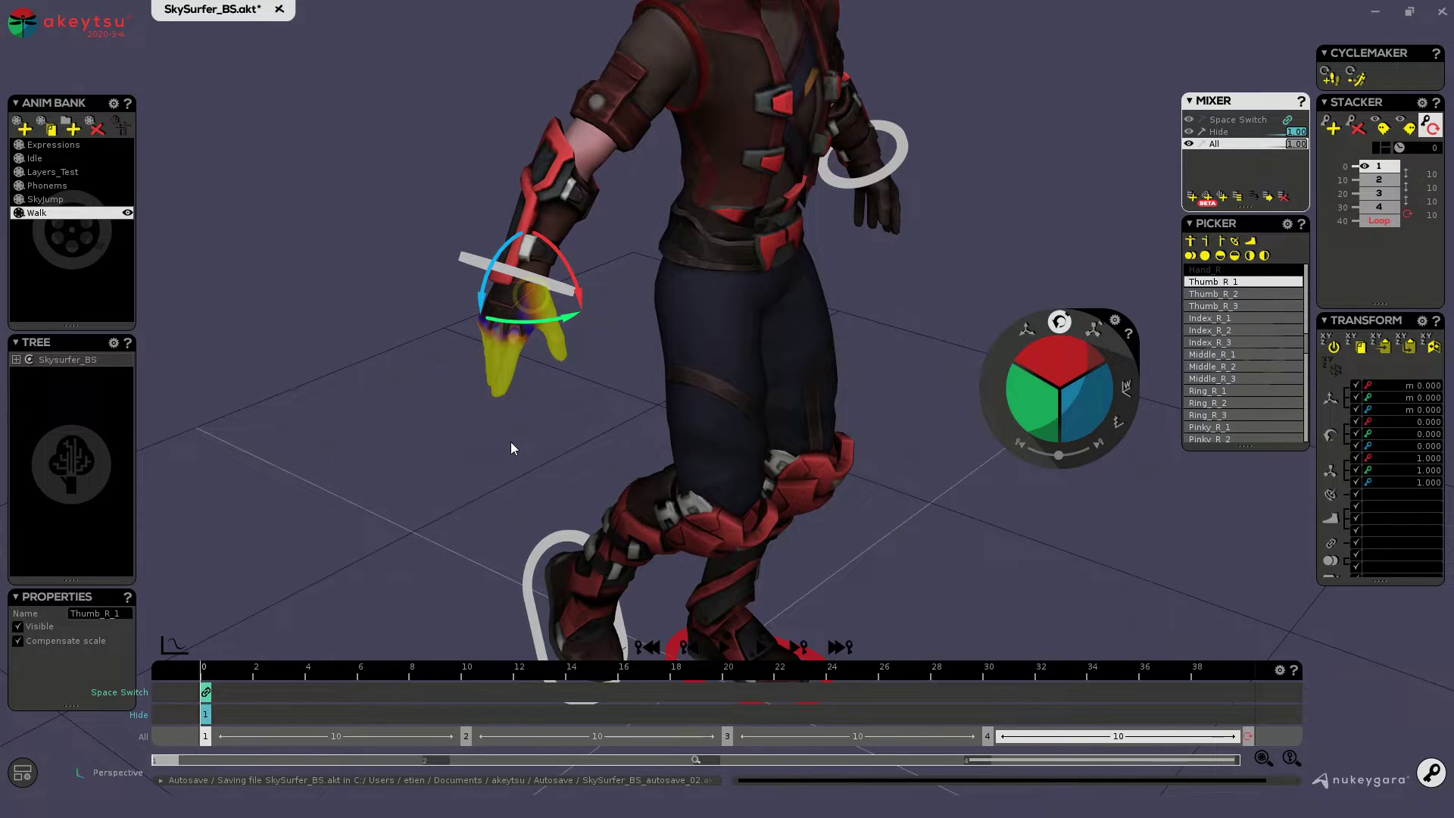
pyautogui.moveTo(500, 448); pyautogui.dragTo(610, 485, button='middle')
pyautogui.click(613, 297)
pyautogui.moveTo(551, 551); pyautogui.dragTo(802, 533, button='middle')
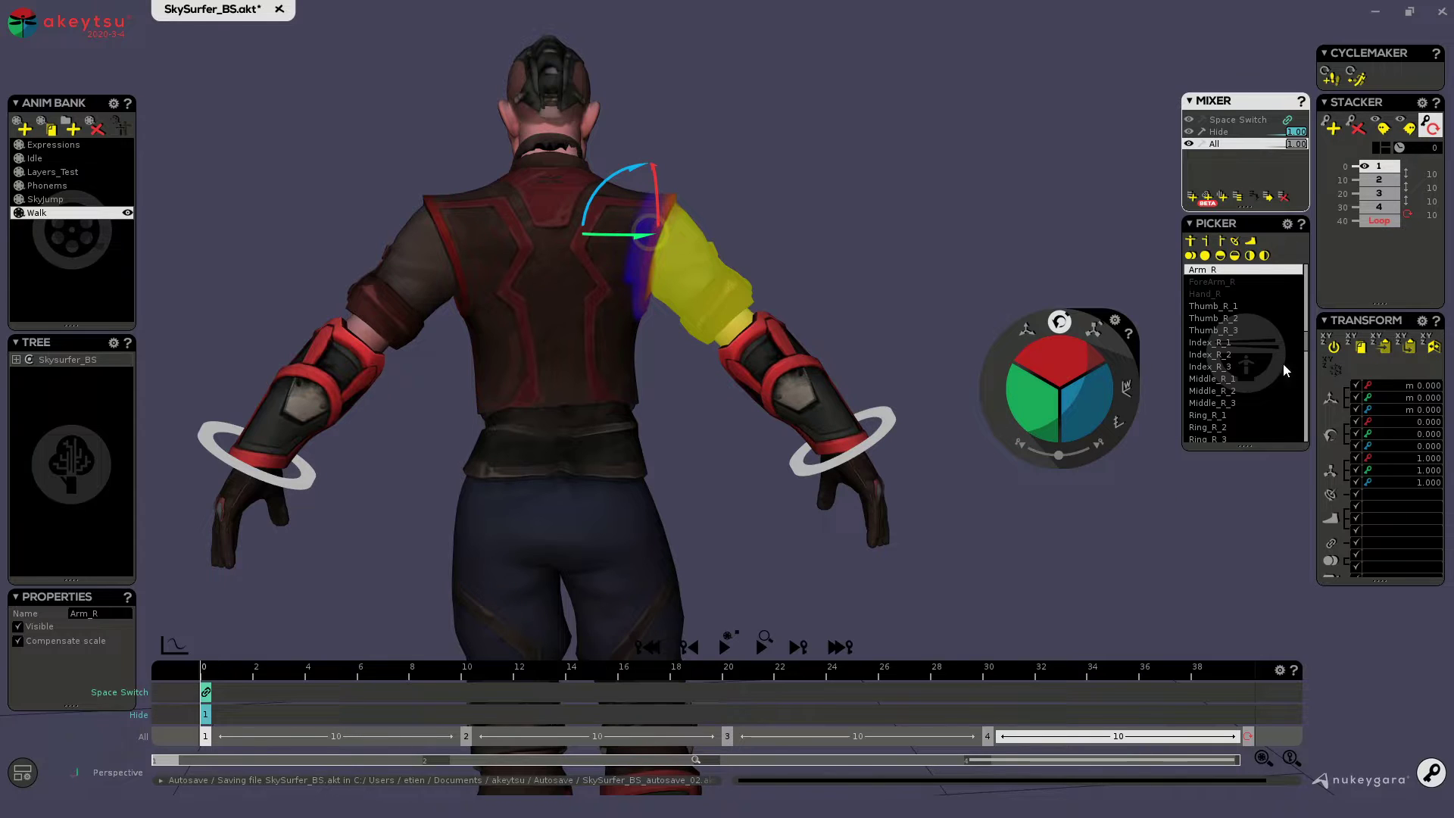
pyautogui.click(1335, 350)
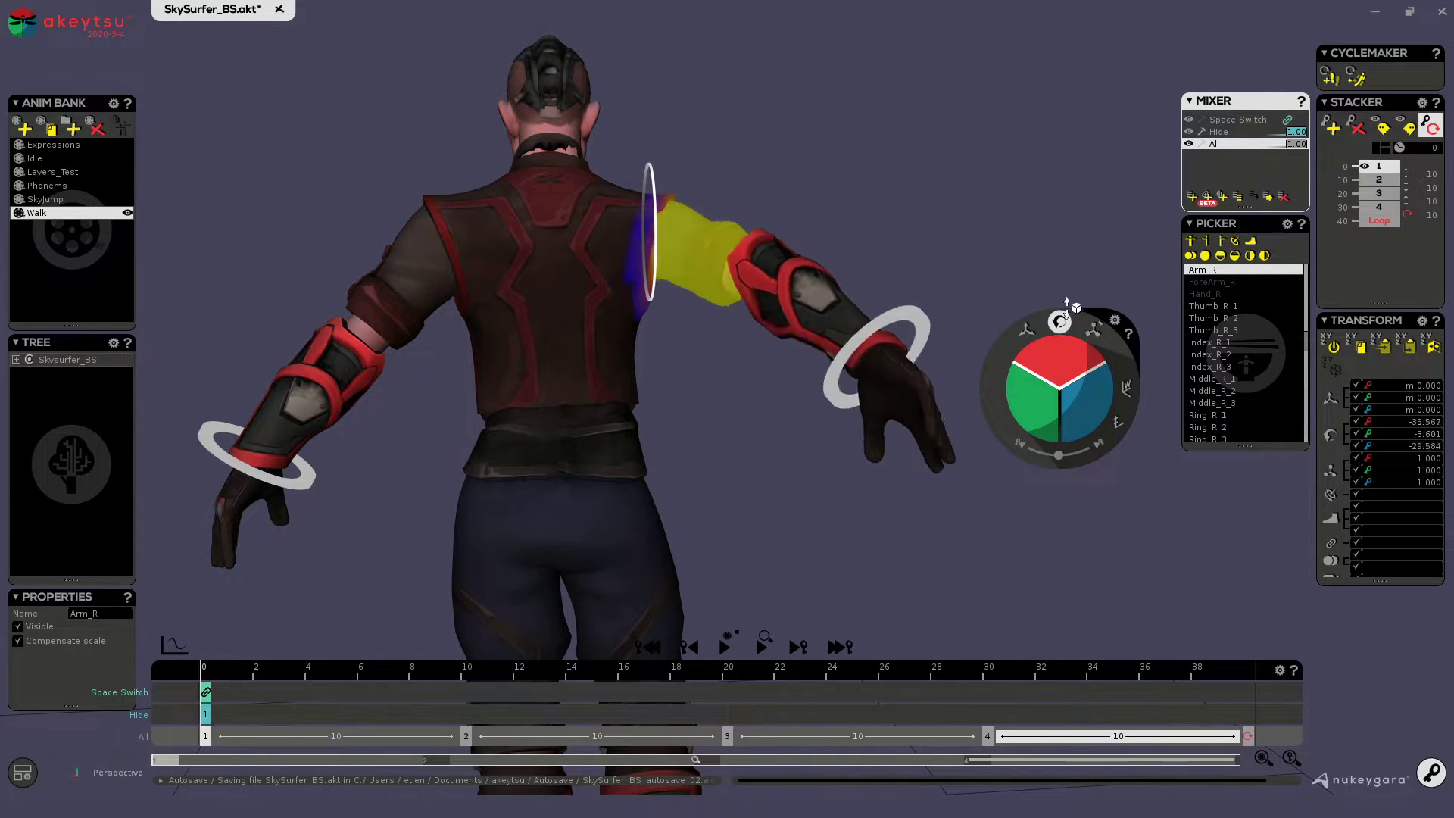
pyautogui.click(1332, 349)
# Try to rotate the right upper arm about the red axis.
pyautogui.moveTo(853, 328); pyautogui.dragTo(380, 327, button='middle')
pyautogui.moveTo(754, 349); pyautogui.dragTo(788, 243, button='middle')
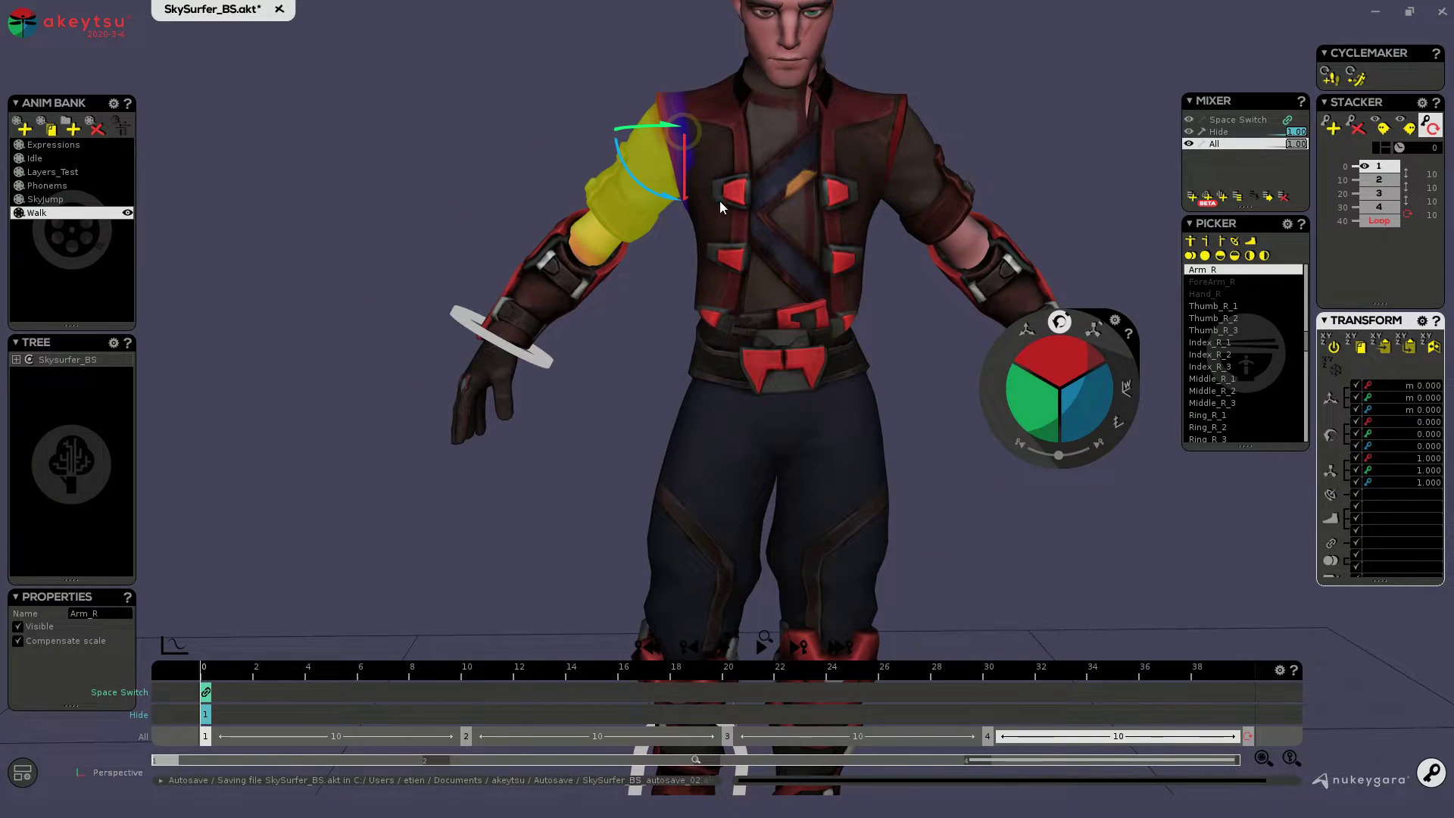
pyautogui.moveTo(1060, 356); pyautogui.dragTo(1062, 362)
pyautogui.hotkey('ctrl', 'z')
# Rotate the right upper arm down toward the body, to about 4.9, -24.3 and -9.4 on X, Y and Z.
pyautogui.moveTo(680, 358); pyautogui.dragTo(790, 367, button='middle')
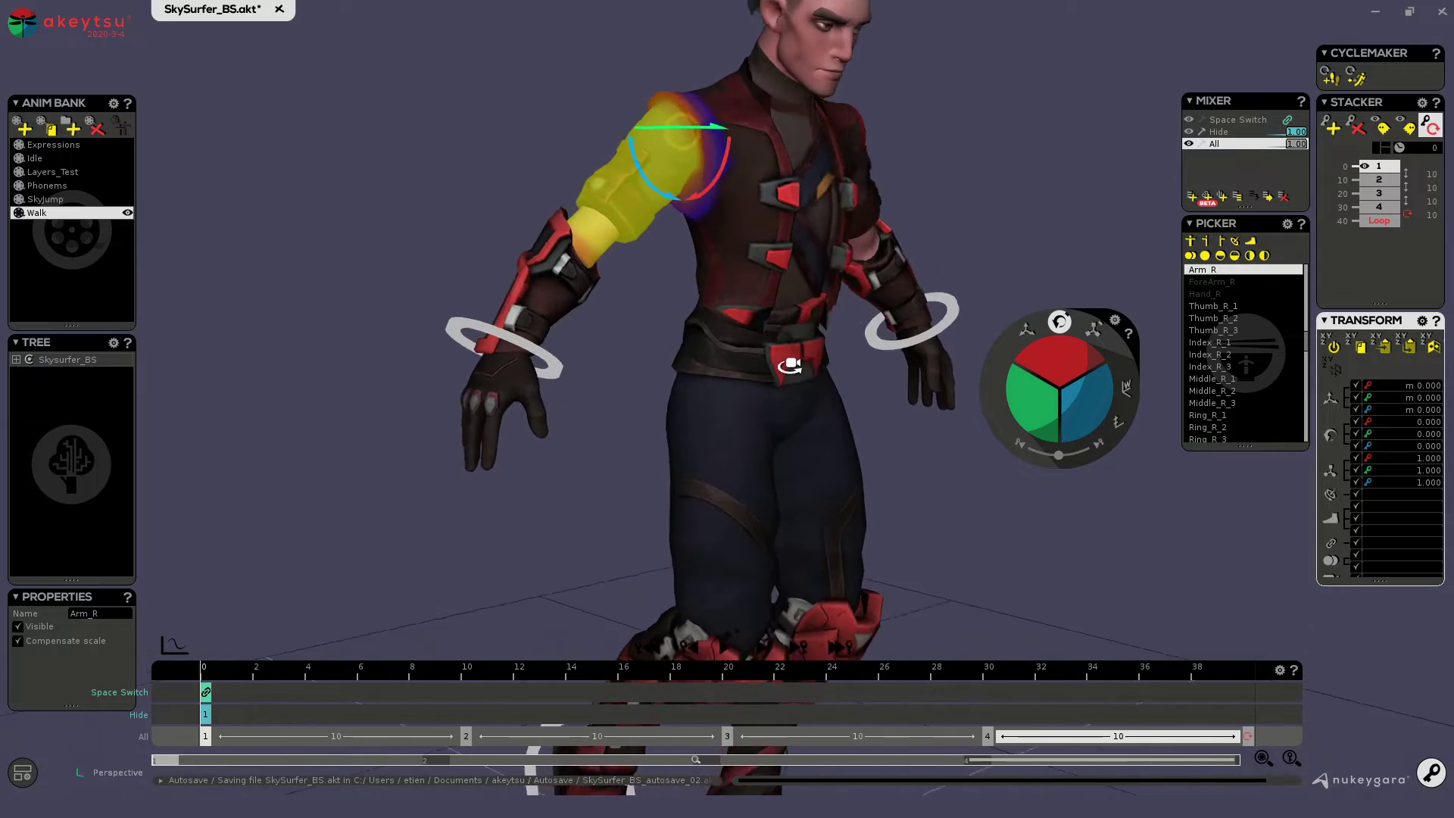
pyautogui.moveTo(790, 366); pyautogui.dragTo(992, 394, button='right')
pyautogui.moveTo(1089, 383); pyautogui.dragTo(1091, 371)
# Try to swing the right upper arm forward to about 30 on the X rotation.
pyautogui.moveTo(748, 394); pyautogui.dragTo(661, 382, button='middle')
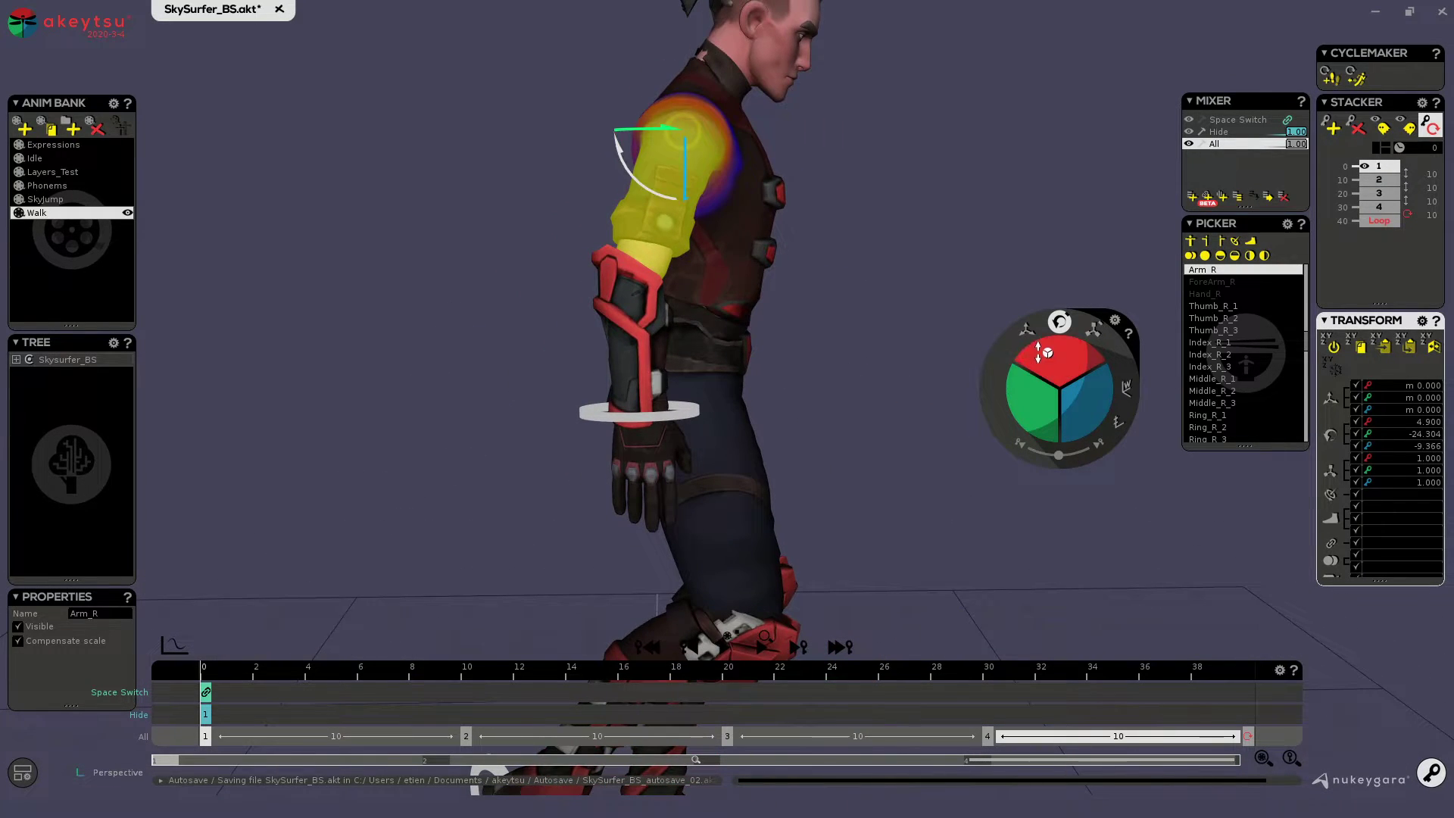
pyautogui.moveTo(1043, 353); pyautogui.dragTo(1127, 392)
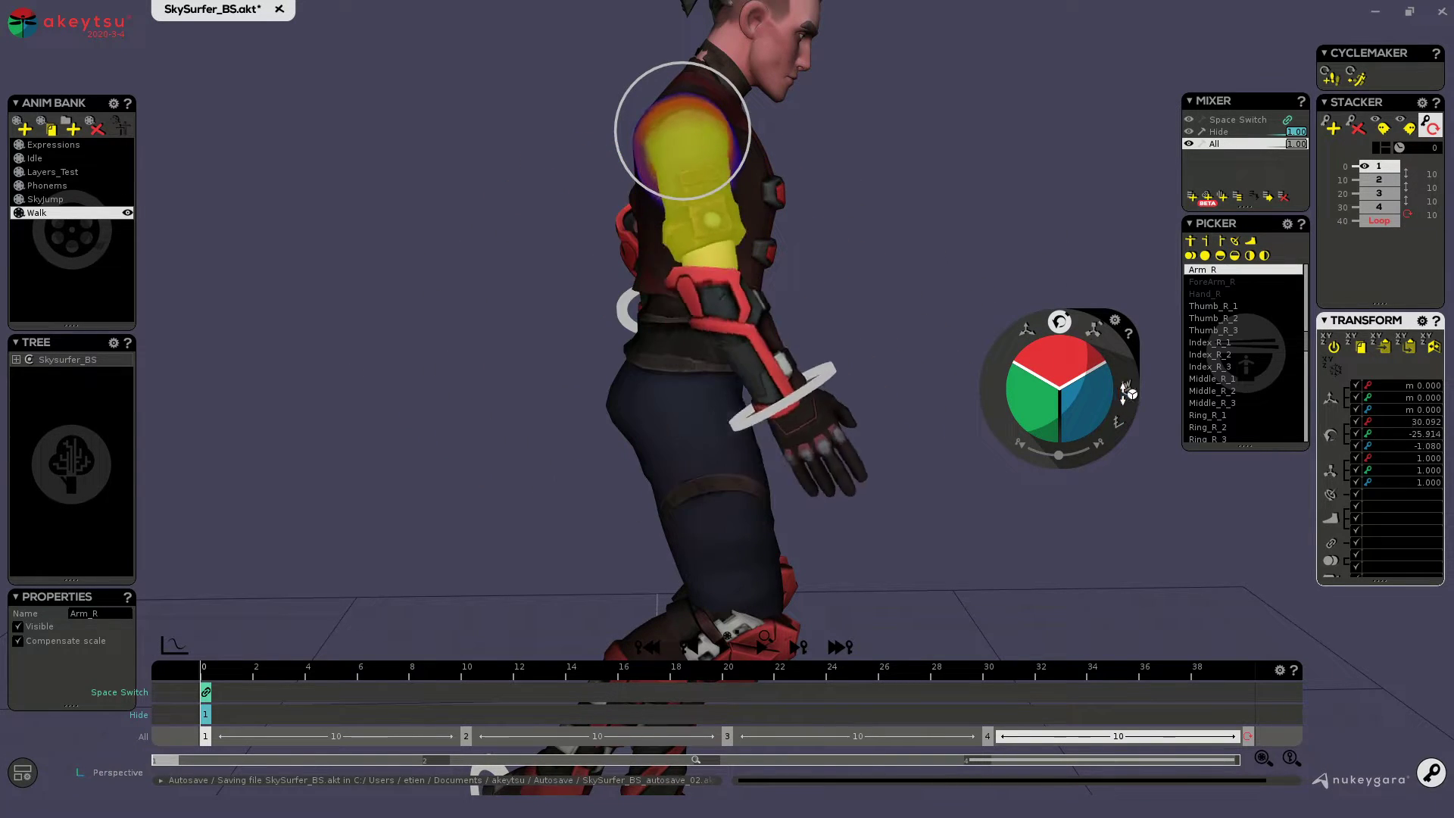
pyautogui.hotkey('ctrl', 'z')
pyautogui.hotkey('ctrl', 'z')
pyautogui.hotkey('ctrl', 'z')
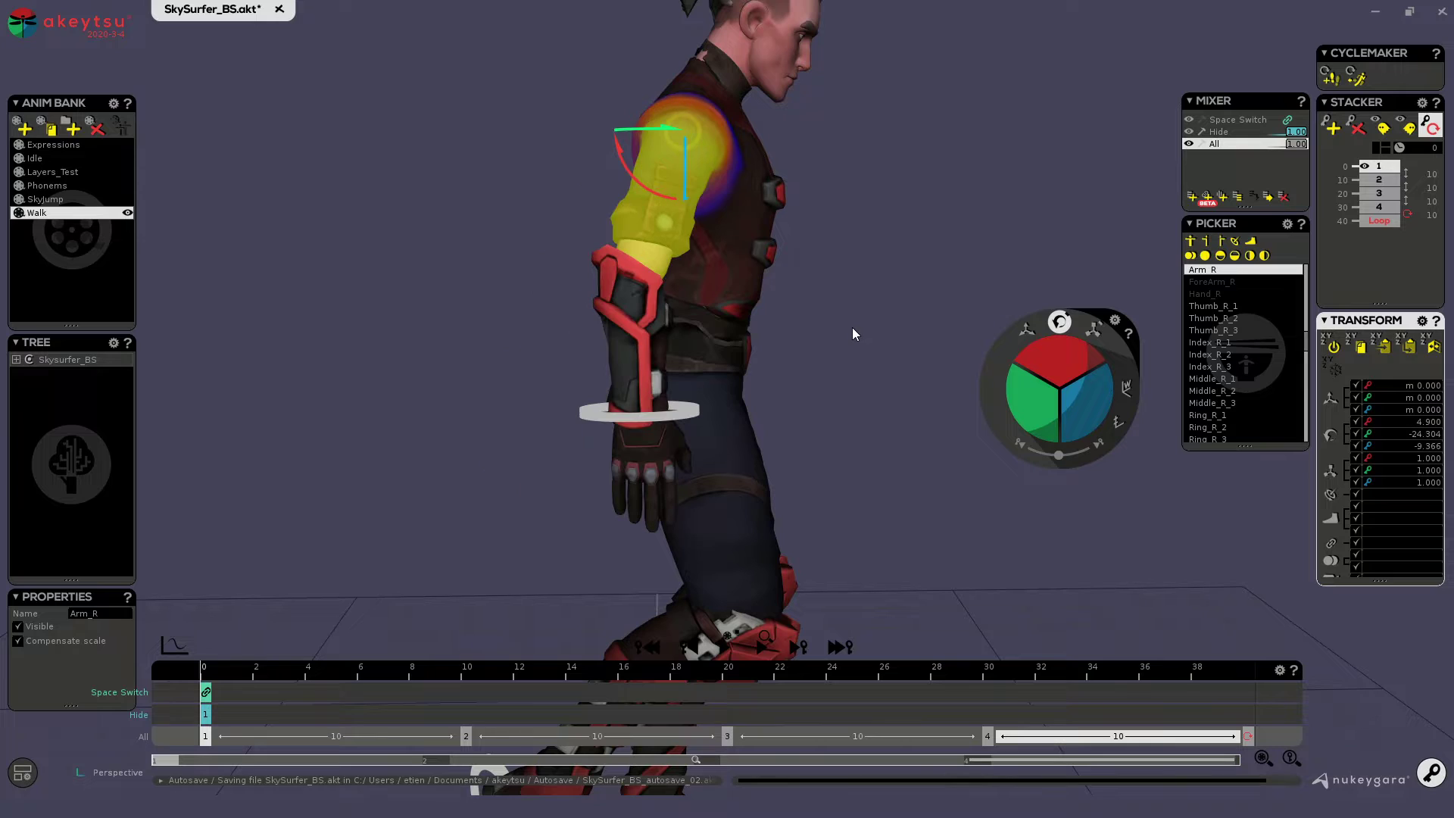
# Switch the manipulator's orientation mode for the right forearm and rotate the forearm about the red axis to about 1.8.
pyautogui.keyDown('alt'); pyautogui.moveTo(852, 328); pyautogui.dragTo(826, 382); pyautogui.keyUp('alt')
pyautogui.scroll(-2, 826, 382)
pyautogui.keyDown('alt'); pyautogui.moveTo(826, 381); pyautogui.dragTo(814, 322, button='middle'); pyautogui.keyUp('alt')
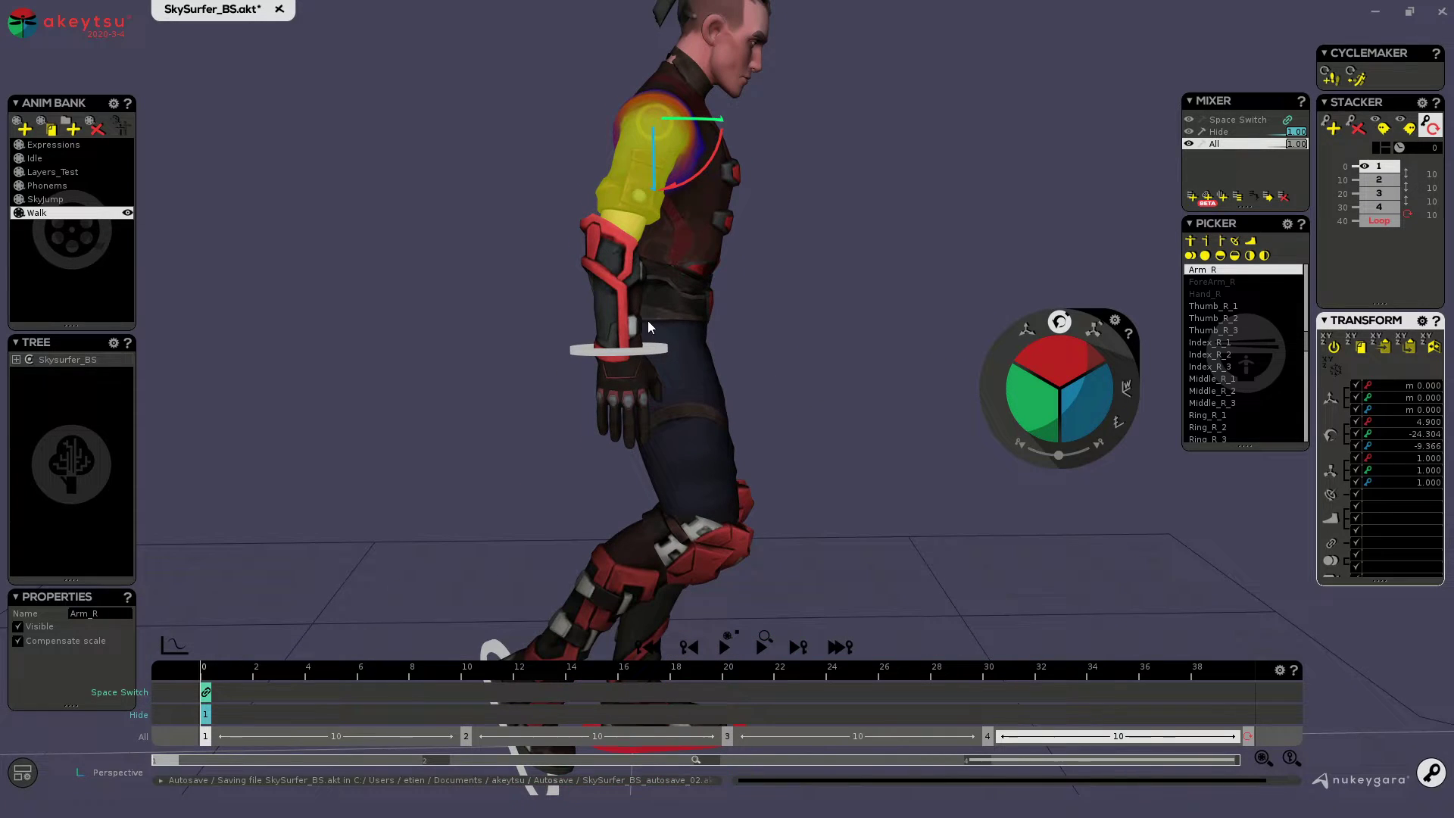
pyautogui.click(610, 272)
pyautogui.moveTo(680, 230); pyautogui.dragTo(704, 265)
pyautogui.hotkey('ctrl', 'z')
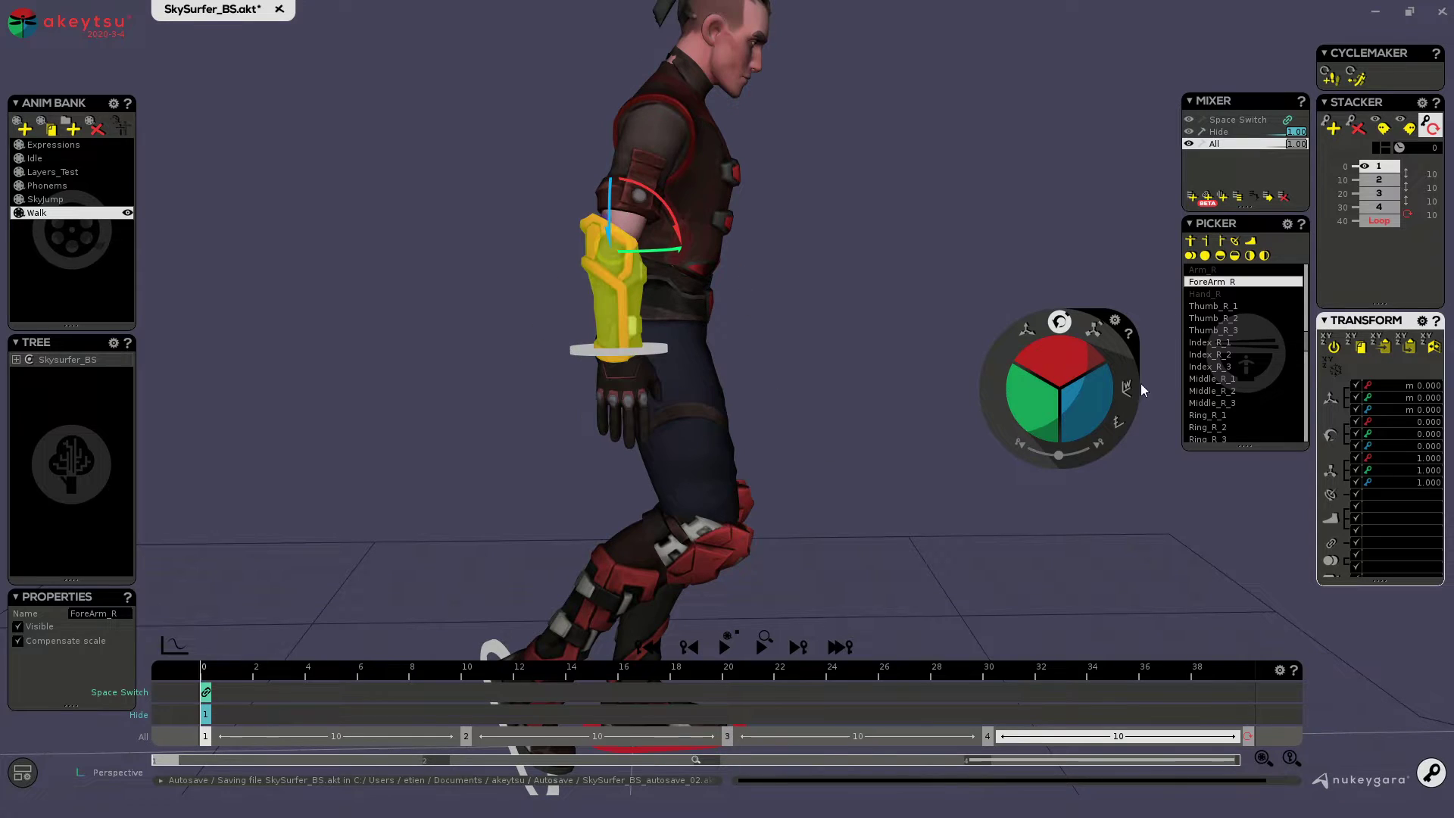
pyautogui.click(1127, 386)
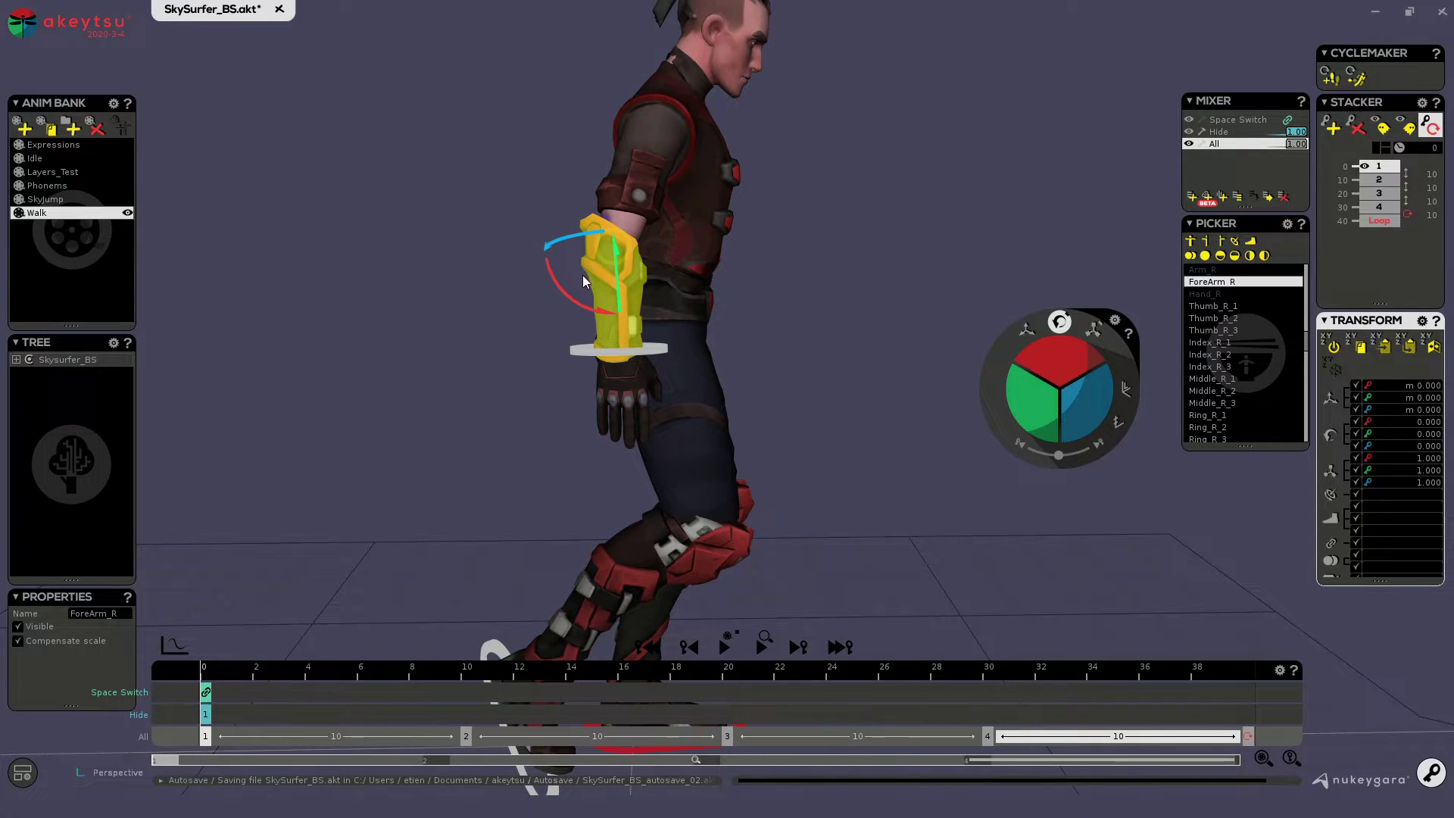
pyautogui.moveTo(1060, 356)
pyautogui.mouseDown()
pyautogui.moveTo(1058, 371)
pyautogui.moveTo(1068, 327)
pyautogui.moveTo(1063, 364)
pyautogui.mouseUp()
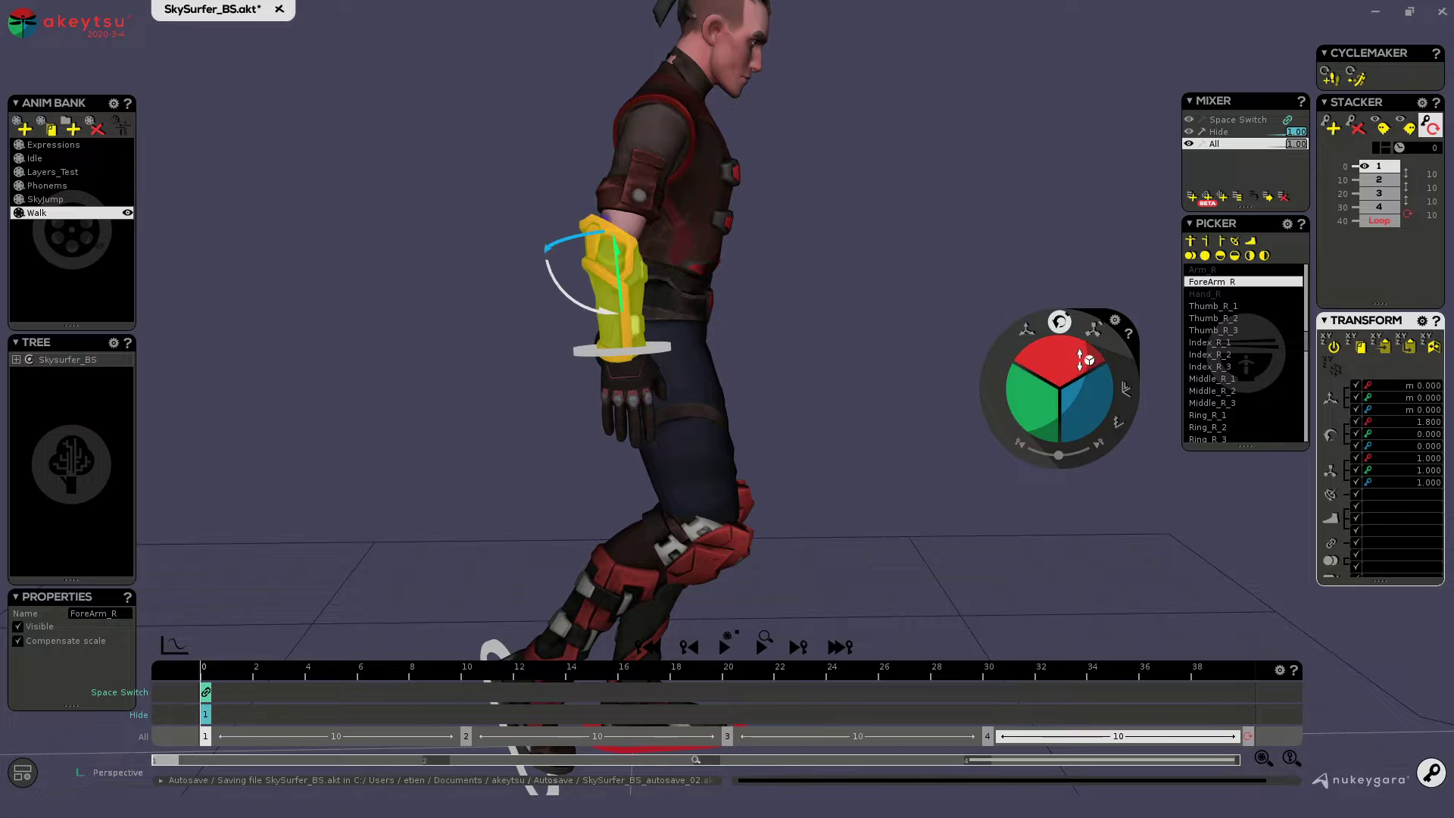
# Add the right upper arm to the forearm selection and rotate both backward about the red axis, bringing the upper arm to about -2.3 on X.
pyautogui.click(665, 171)
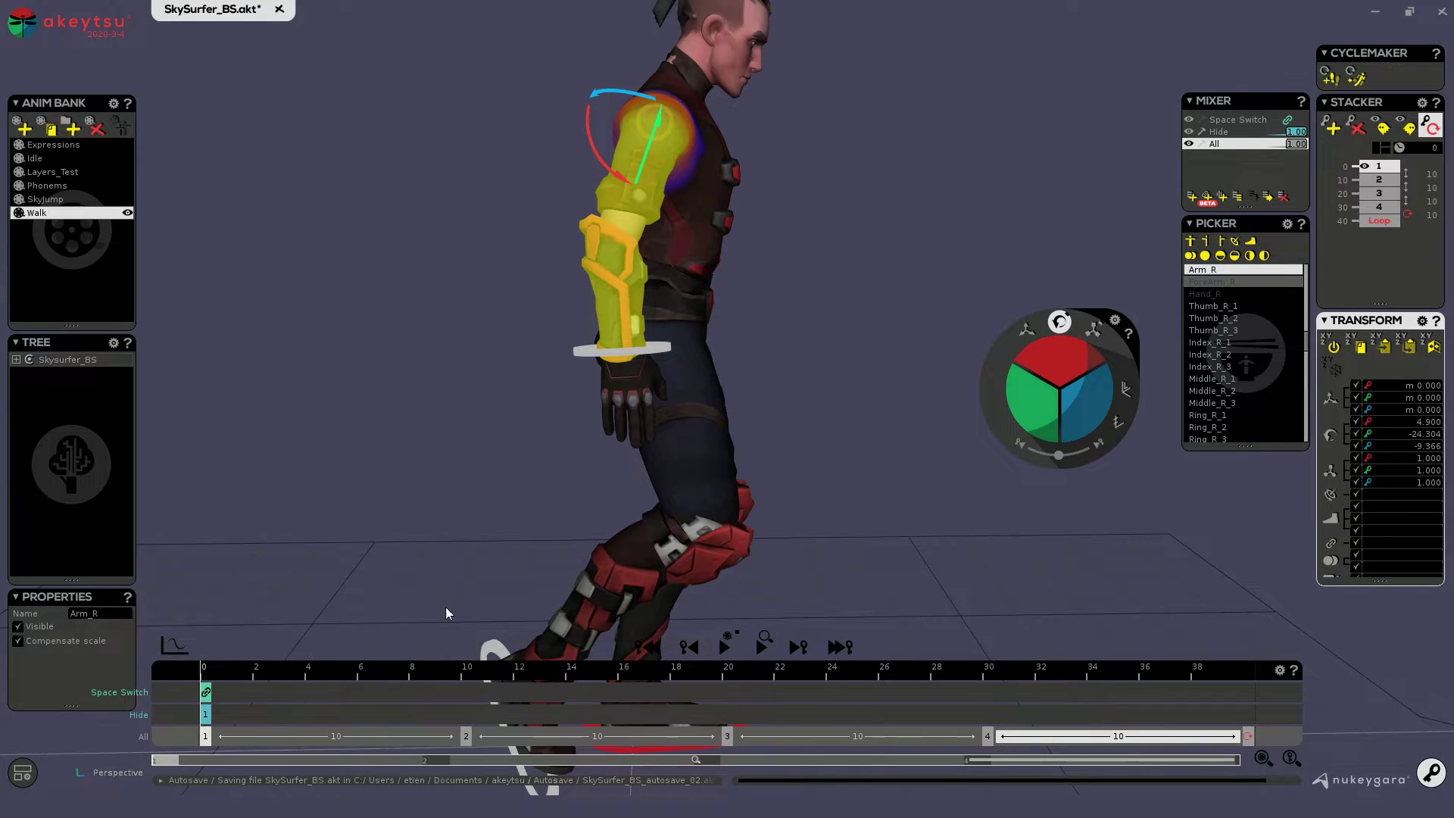
pyautogui.scroll(-3, 783, 425)
pyautogui.moveTo(784, 426); pyautogui.dragTo(765, 362, button='middle')
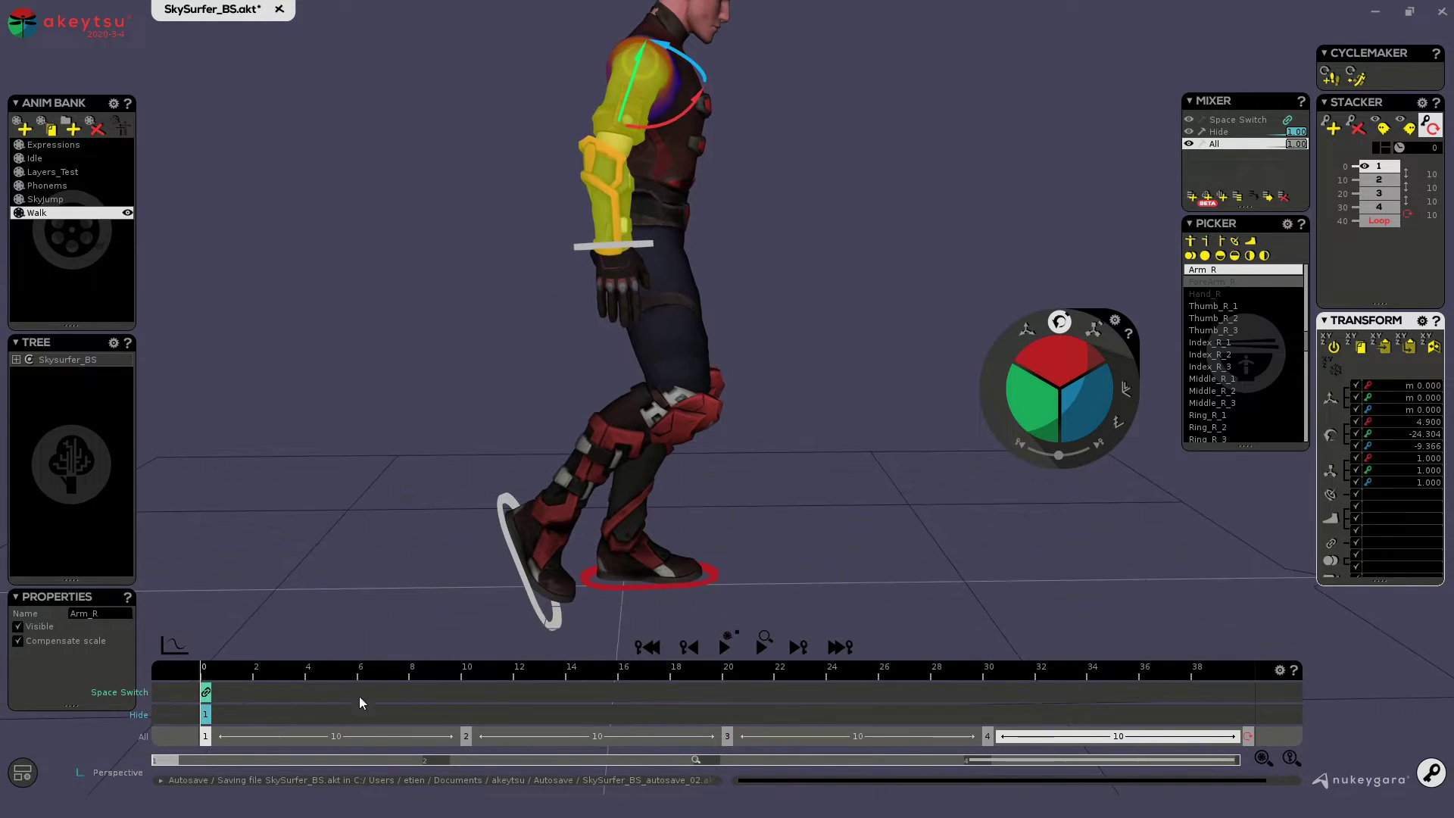
pyautogui.moveTo(798, 296); pyautogui.dragTo(798, 358, button='middle')
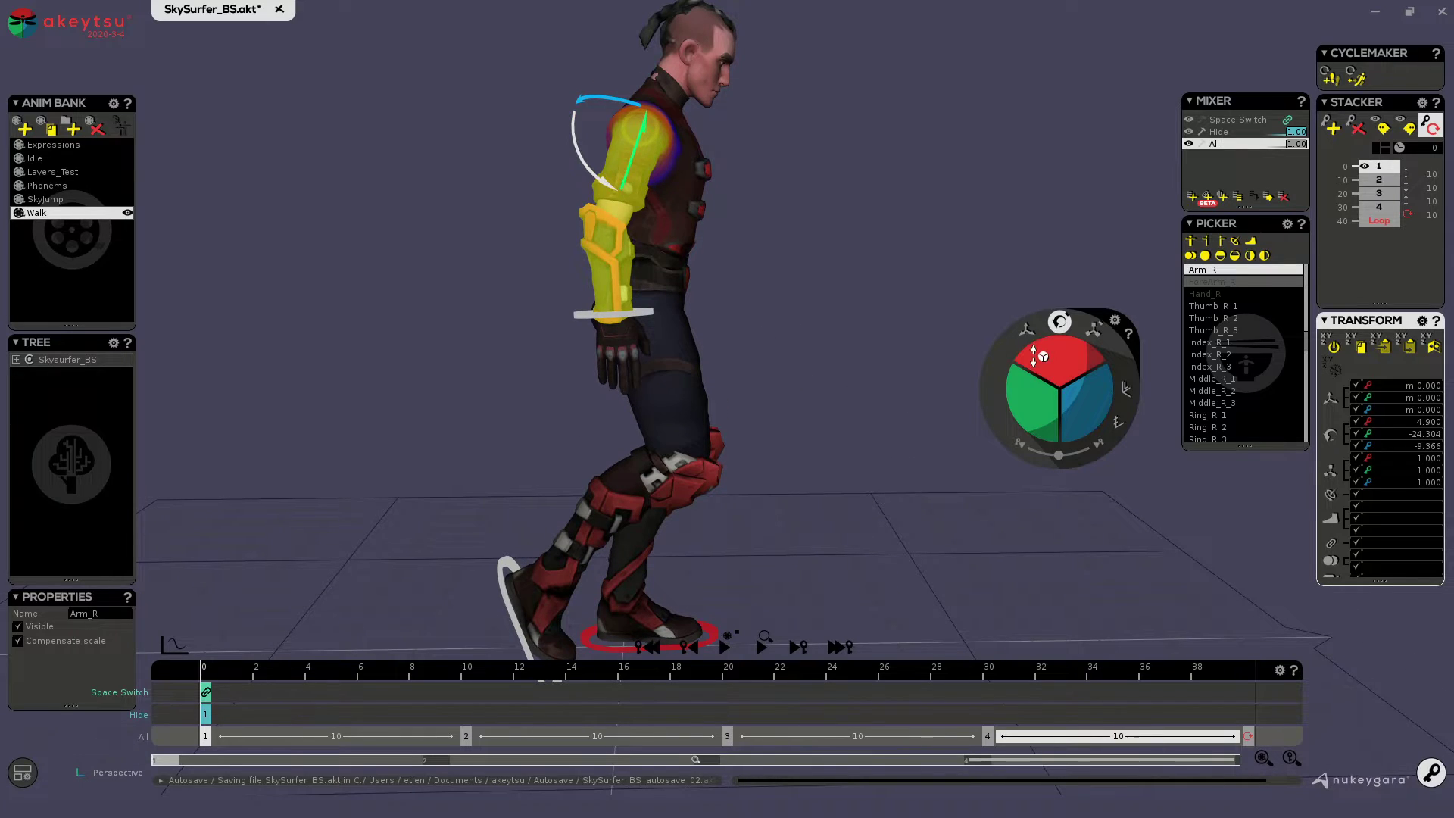
pyautogui.moveTo(1061, 362); pyautogui.dragTo(1059, 372)
# Try rotating the right upper arm and forearm about the red axis on the following keys, with the upper arm about -6.3 at key 2 and -10.8 at key 3.
pyautogui.press('Down')
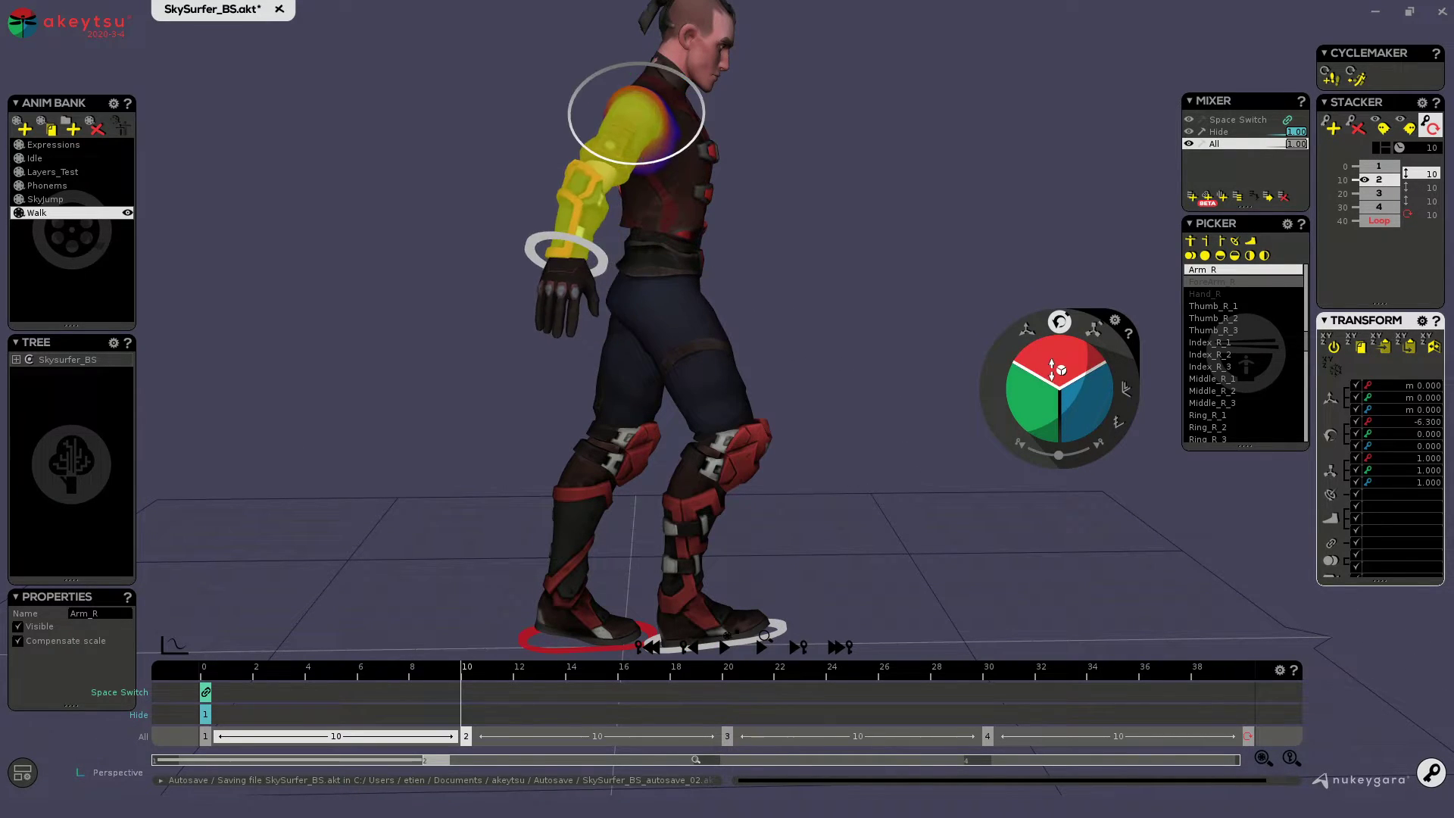
pyautogui.press('Down')
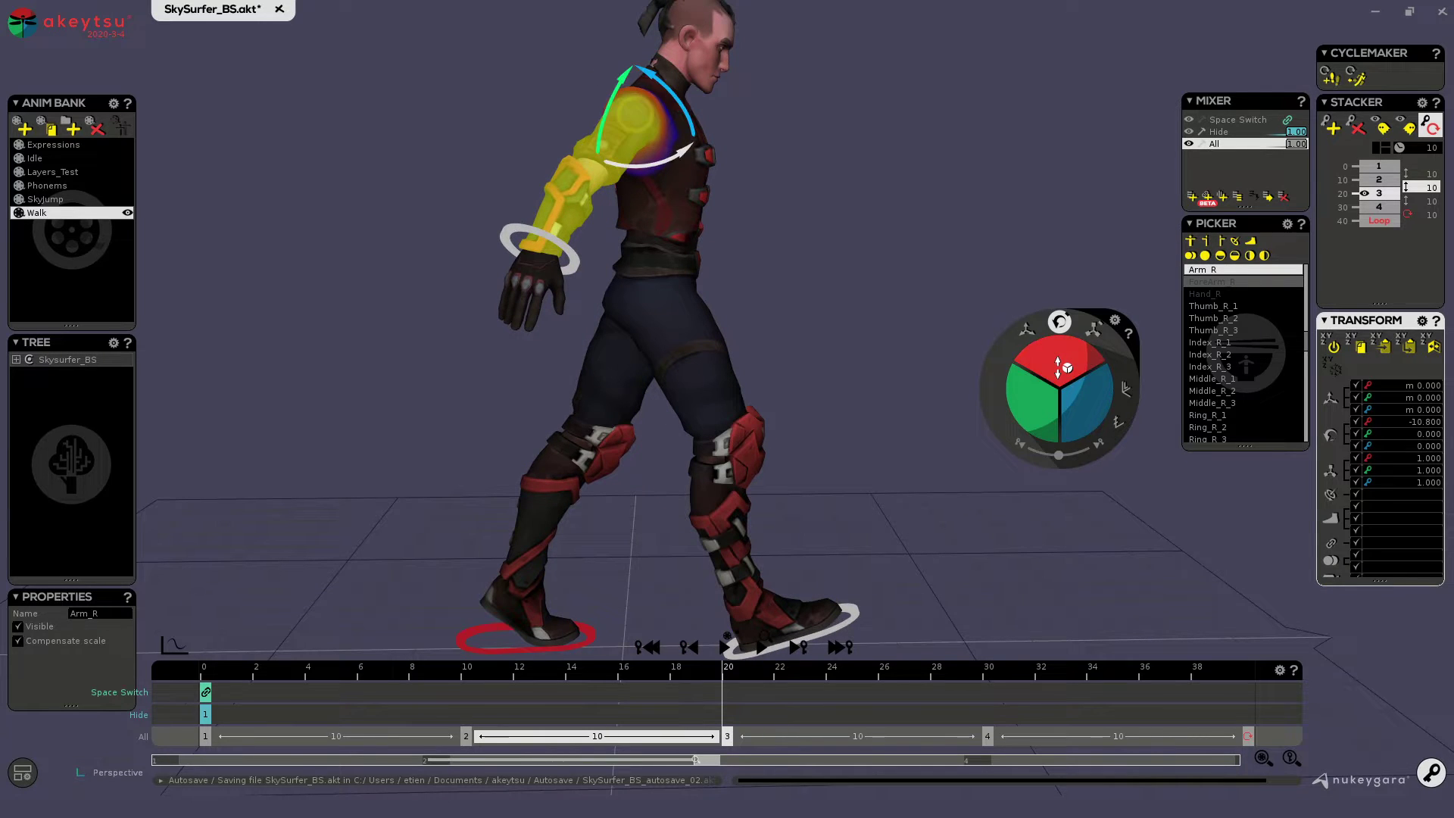
pyautogui.press('Down')
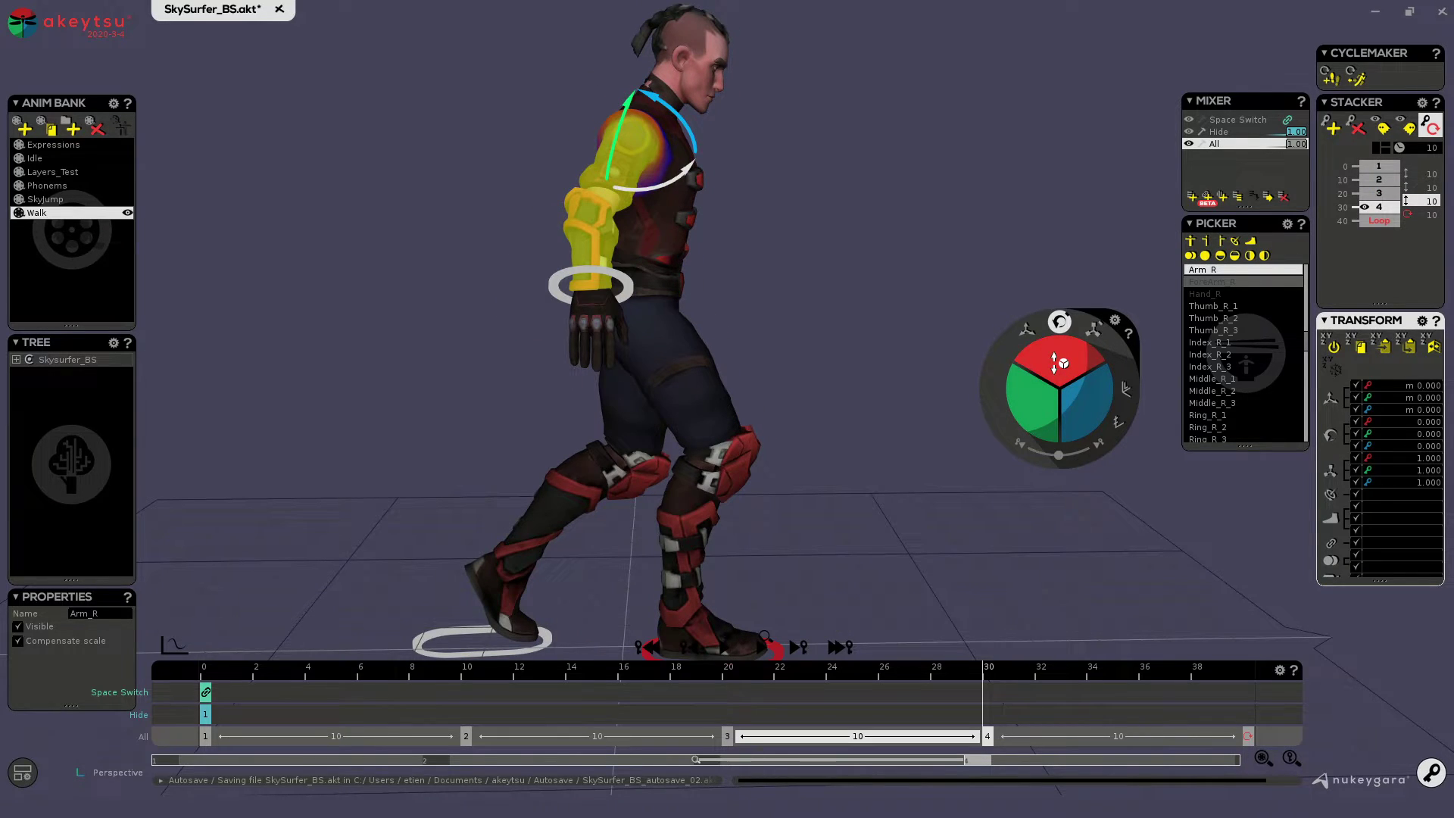
pyautogui.moveTo(1054, 363); pyautogui.dragTo(1058, 497)
# Carry the right upper arm and forearm pose from key 1 onto keys 2, 3 and 4 by blending each -100% toward the previous key.
pyautogui.moveTo(975, 679); pyautogui.dragTo(41, 635)
pyautogui.click(496, 667)
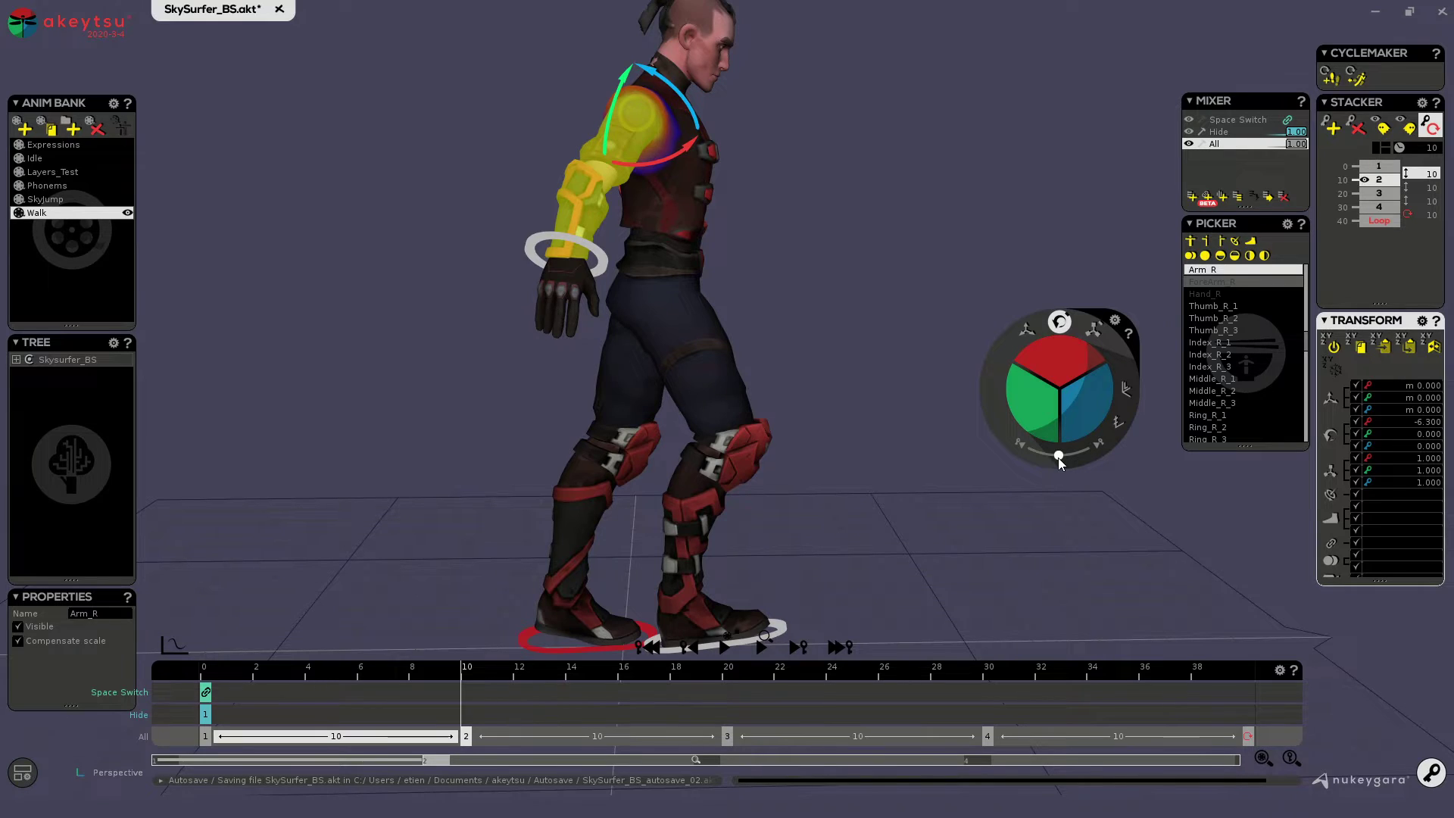
pyautogui.press('Up')
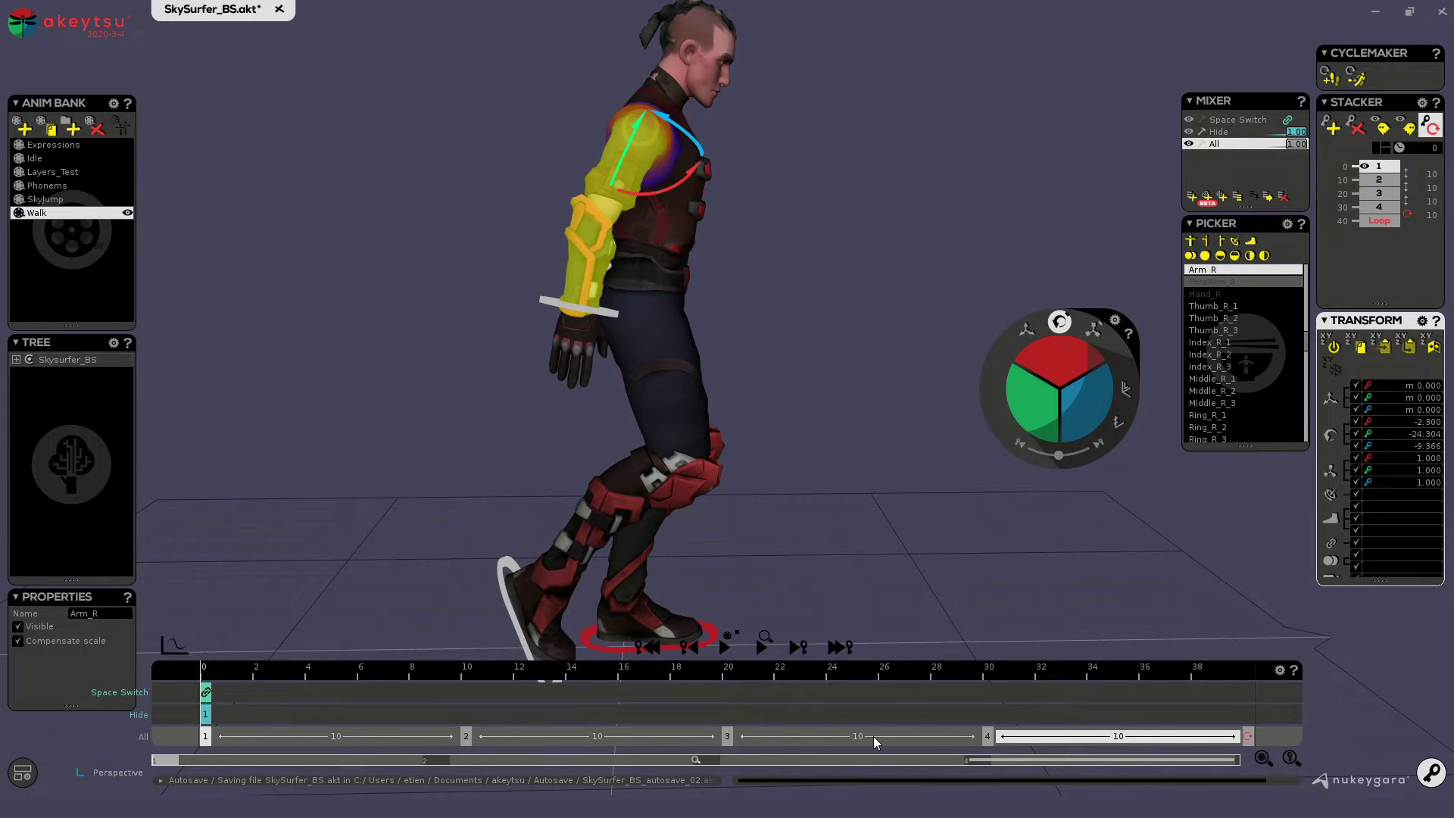
pyautogui.moveTo(829, 351); pyautogui.dragTo(587, 340, button='middle')
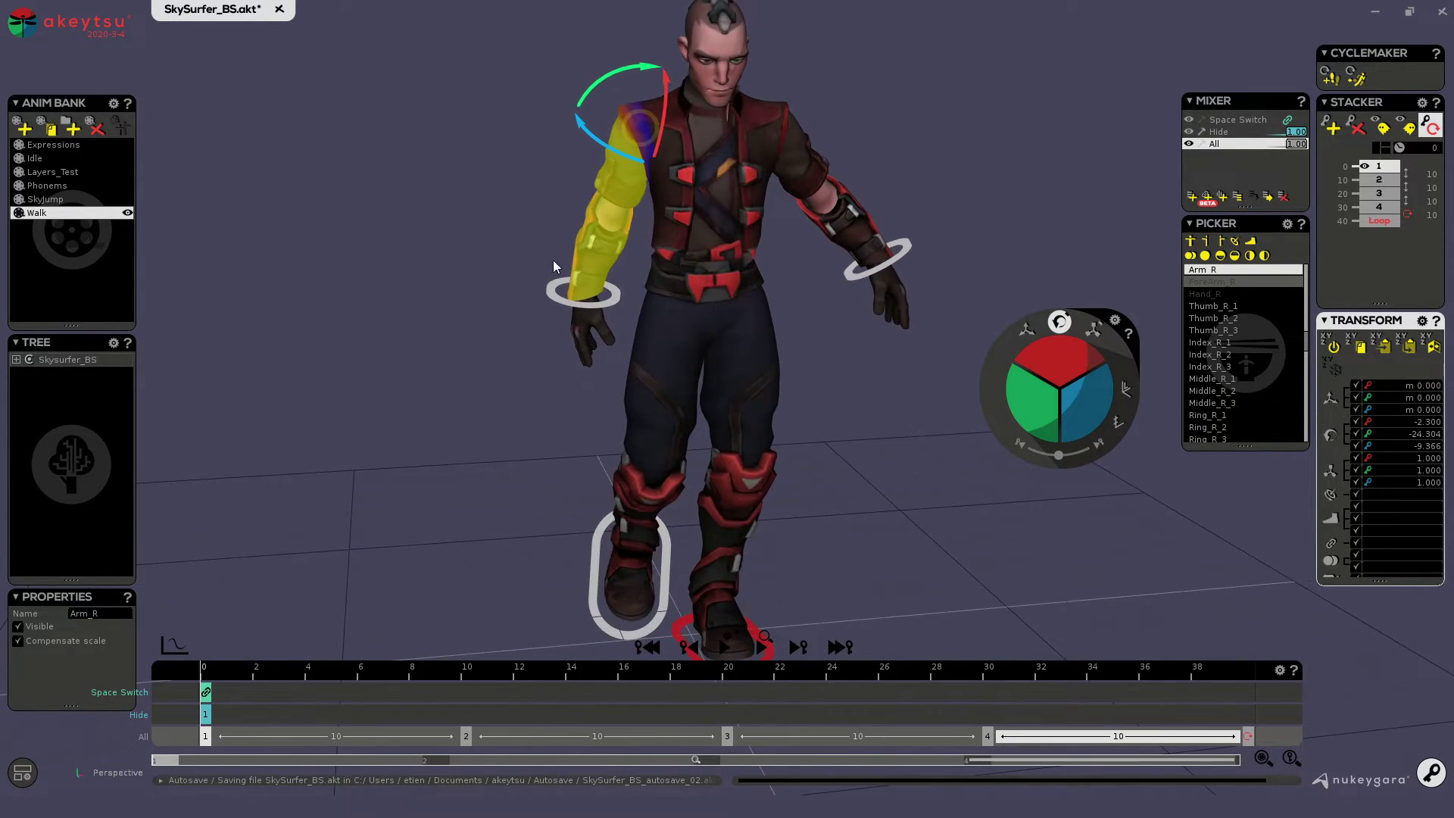
pyautogui.press('Down')
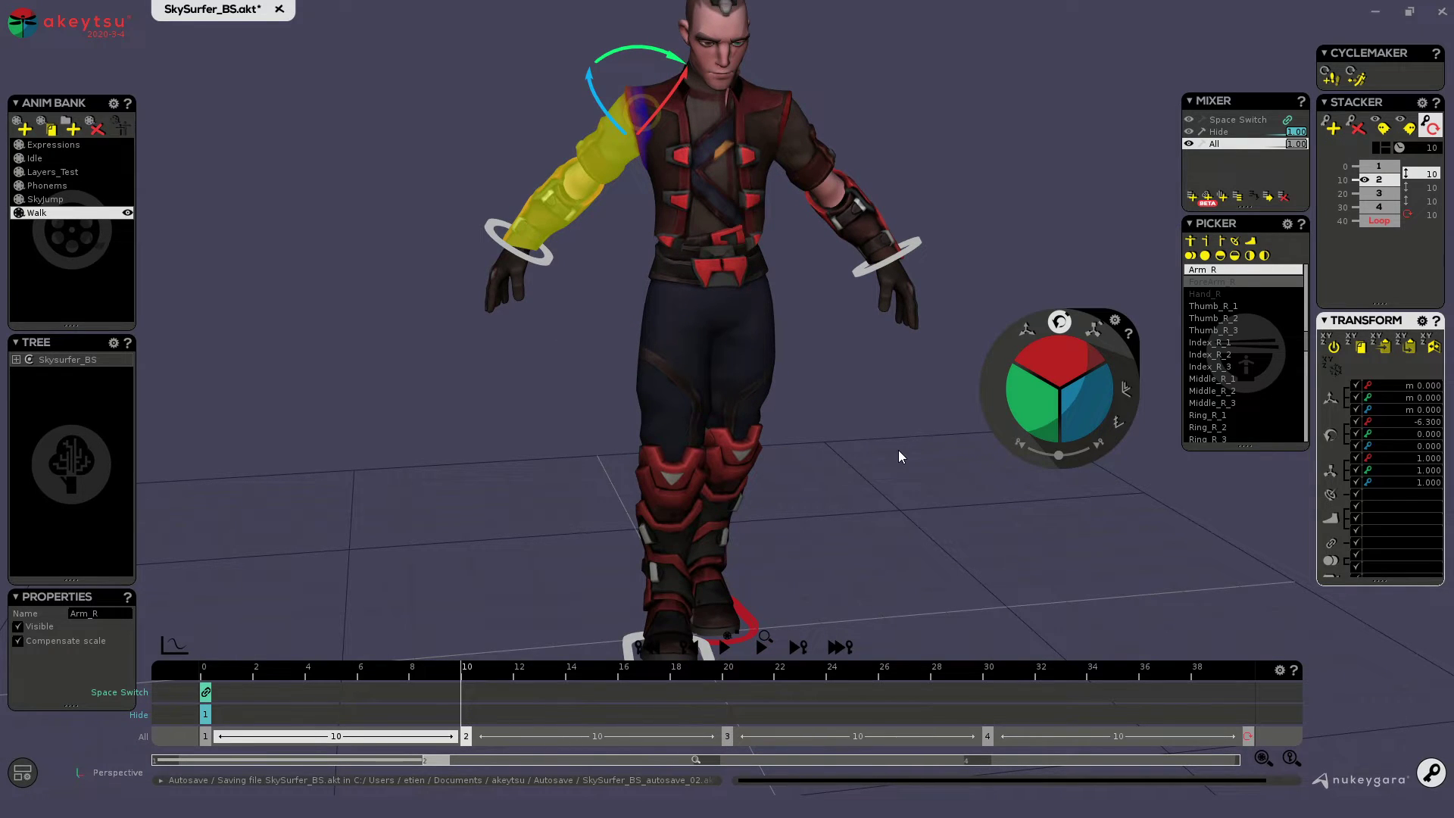
pyautogui.press('Down')
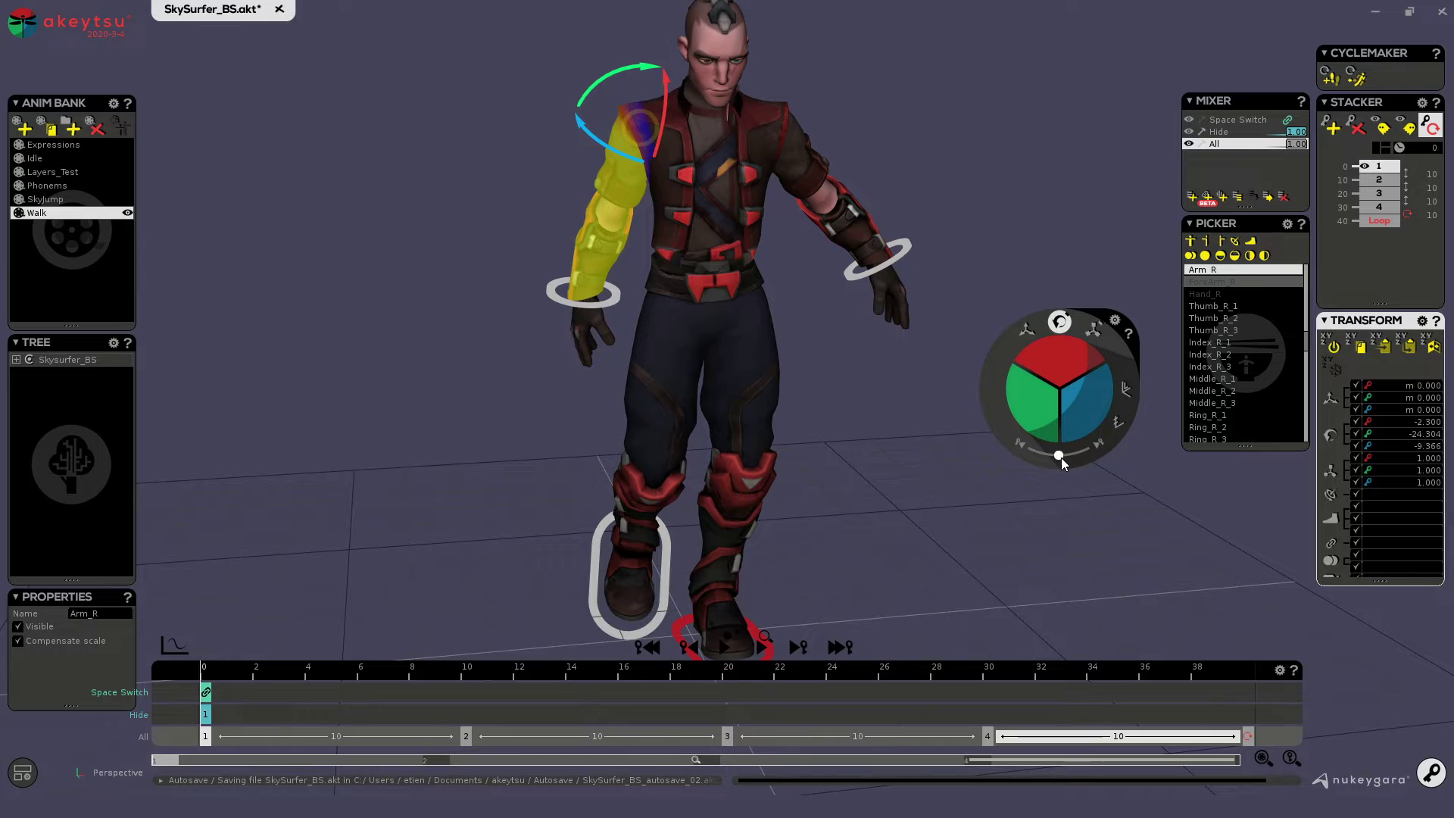
pyautogui.press('Up')
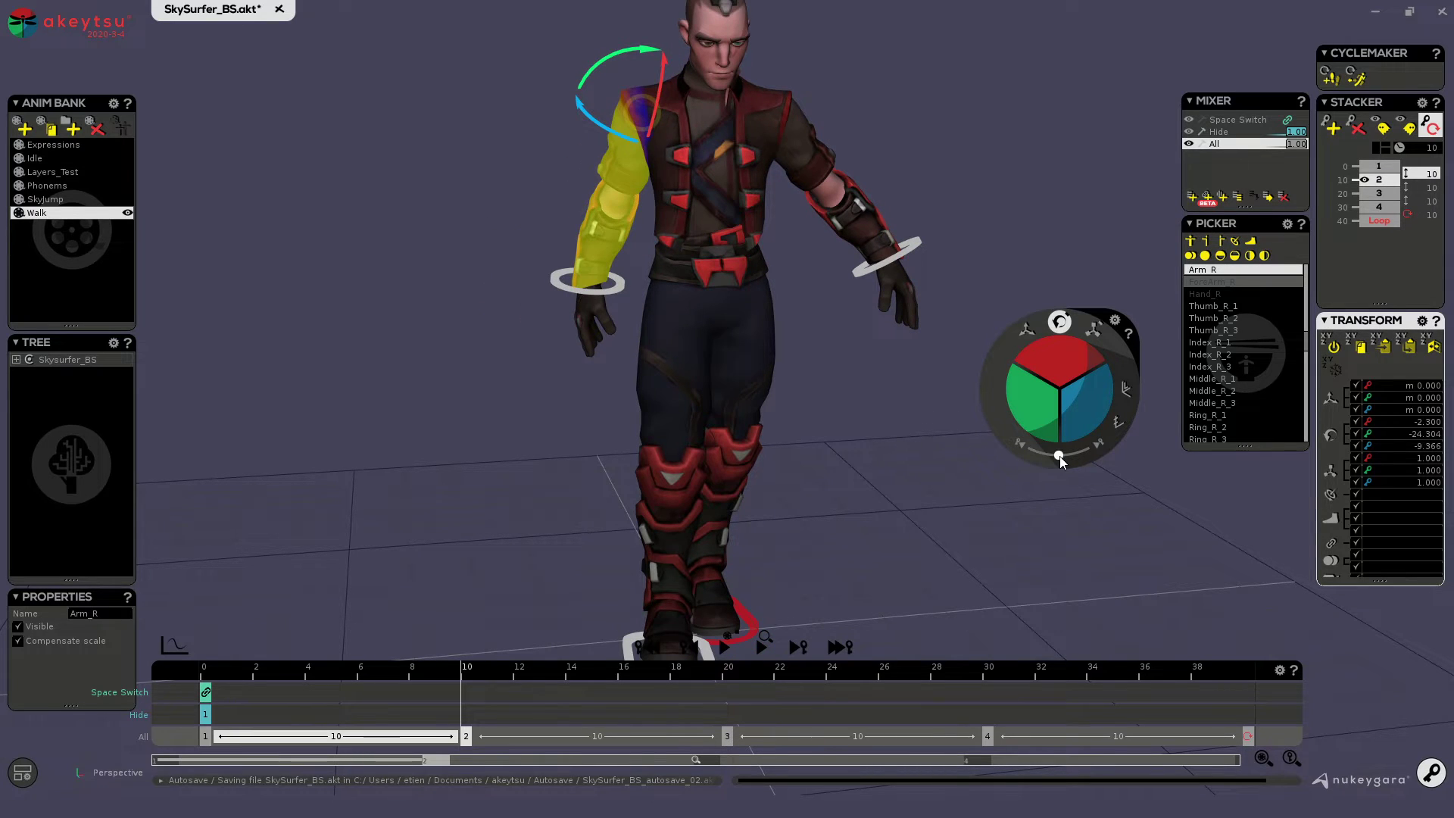
pyautogui.press('Up')
pyautogui.press('Up')
pyautogui.moveTo(1058, 457); pyautogui.dragTo(973, 439)
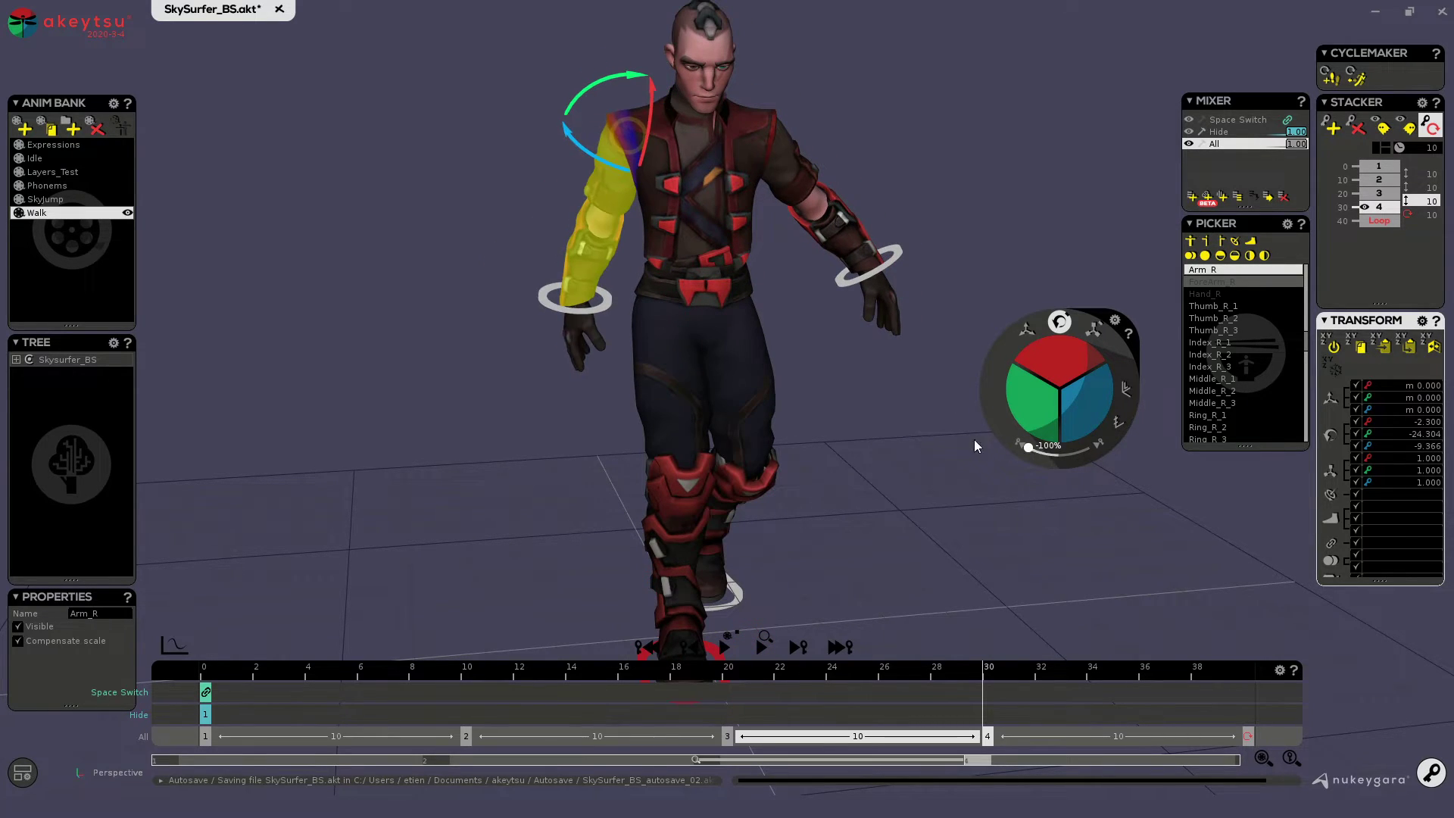
# Swing the right upper arm and forearm forward at key 1, with the upper arm about 32.2 on X, and set it to about 6.7 at key 3.
pyautogui.moveTo(856, 501); pyautogui.dragTo(1086, 478, button='middle')
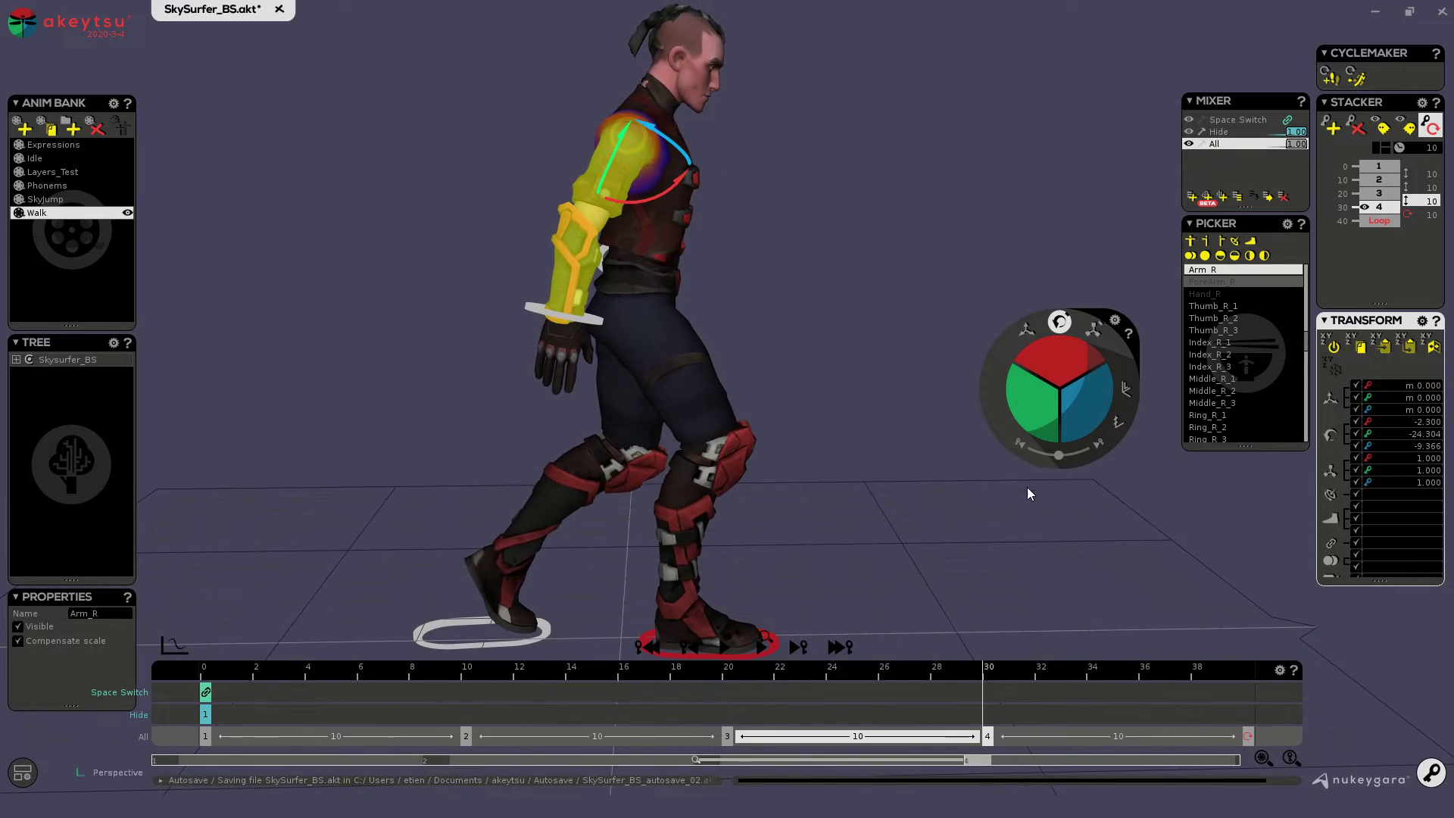
pyautogui.press('Up')
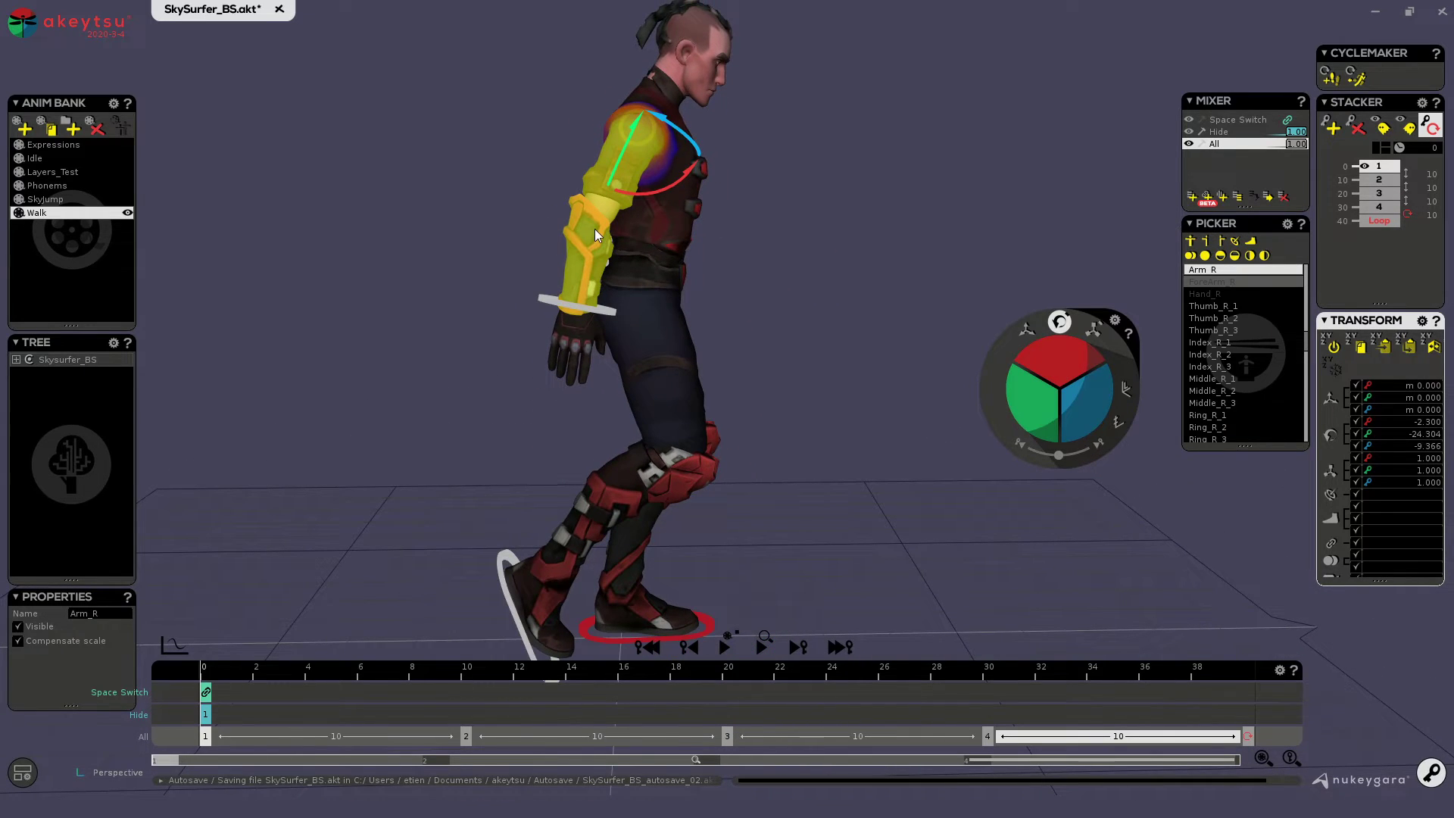
pyautogui.moveTo(687, 175); pyautogui.dragTo(677, 137)
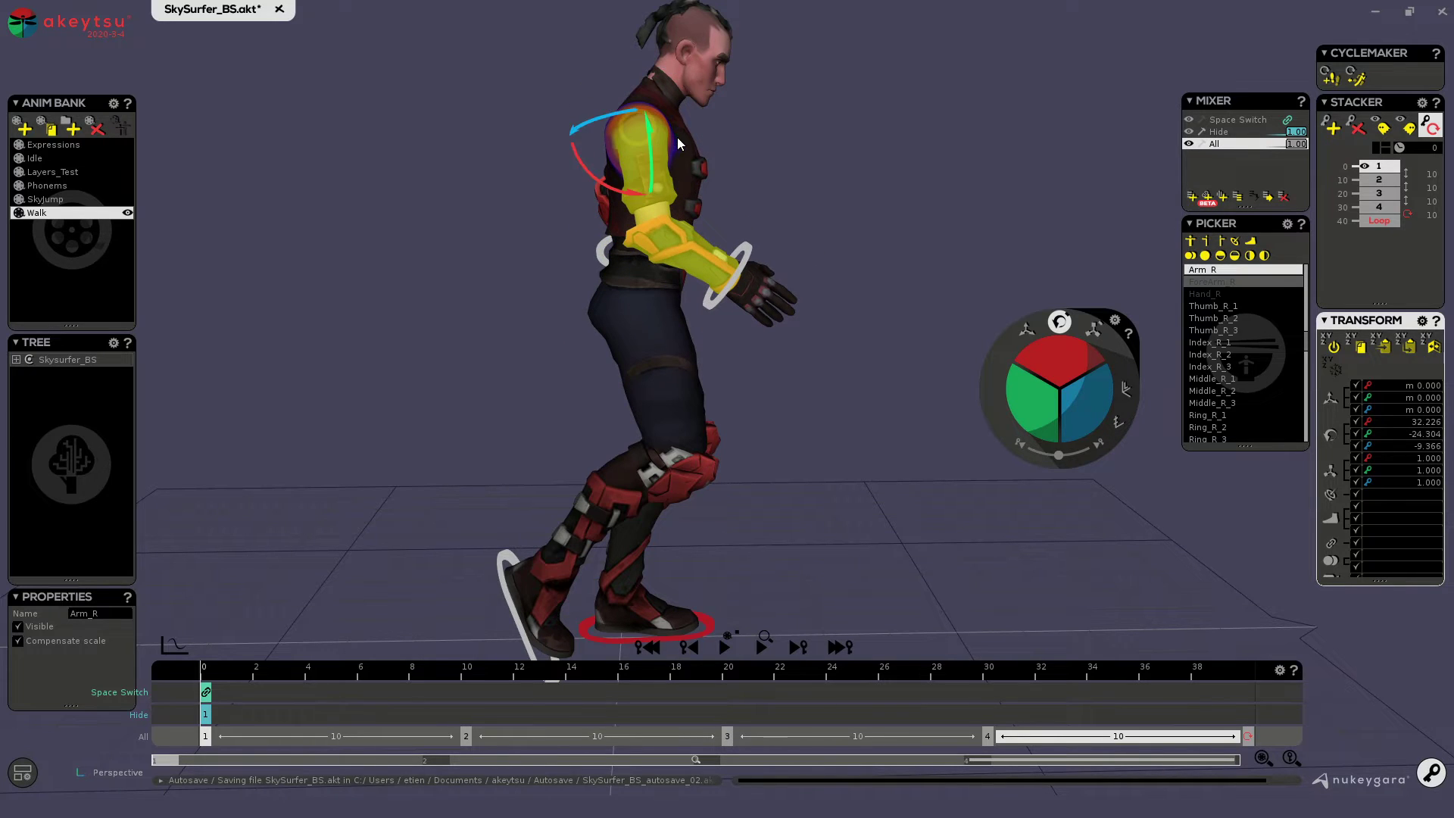
pyautogui.press('Up')
pyautogui.press('Up')
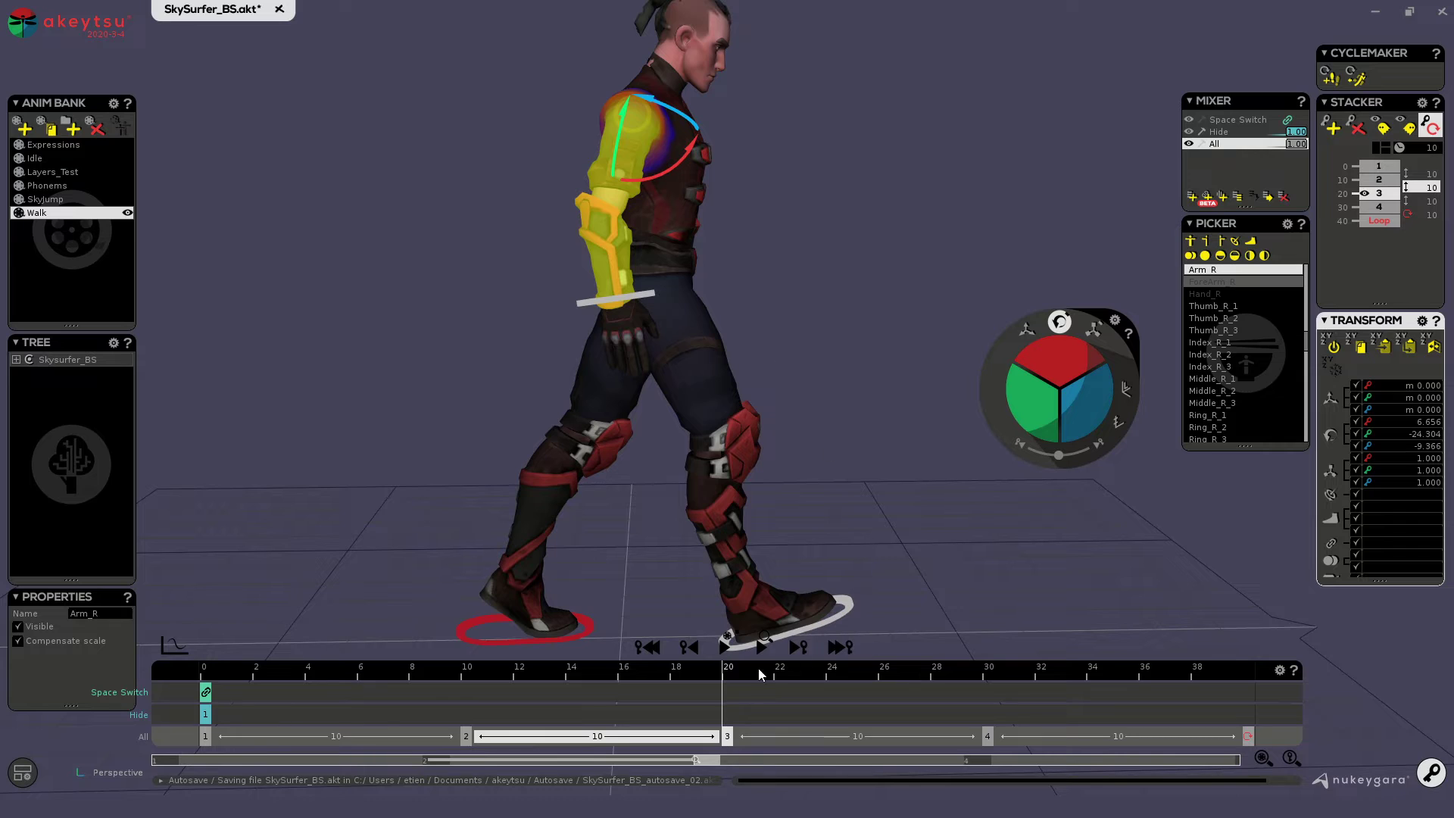
pyautogui.press('Up')
pyautogui.press('Up')
# Play back the Walk animation from the side to examine the right arm's swing.
pyautogui.press('space')
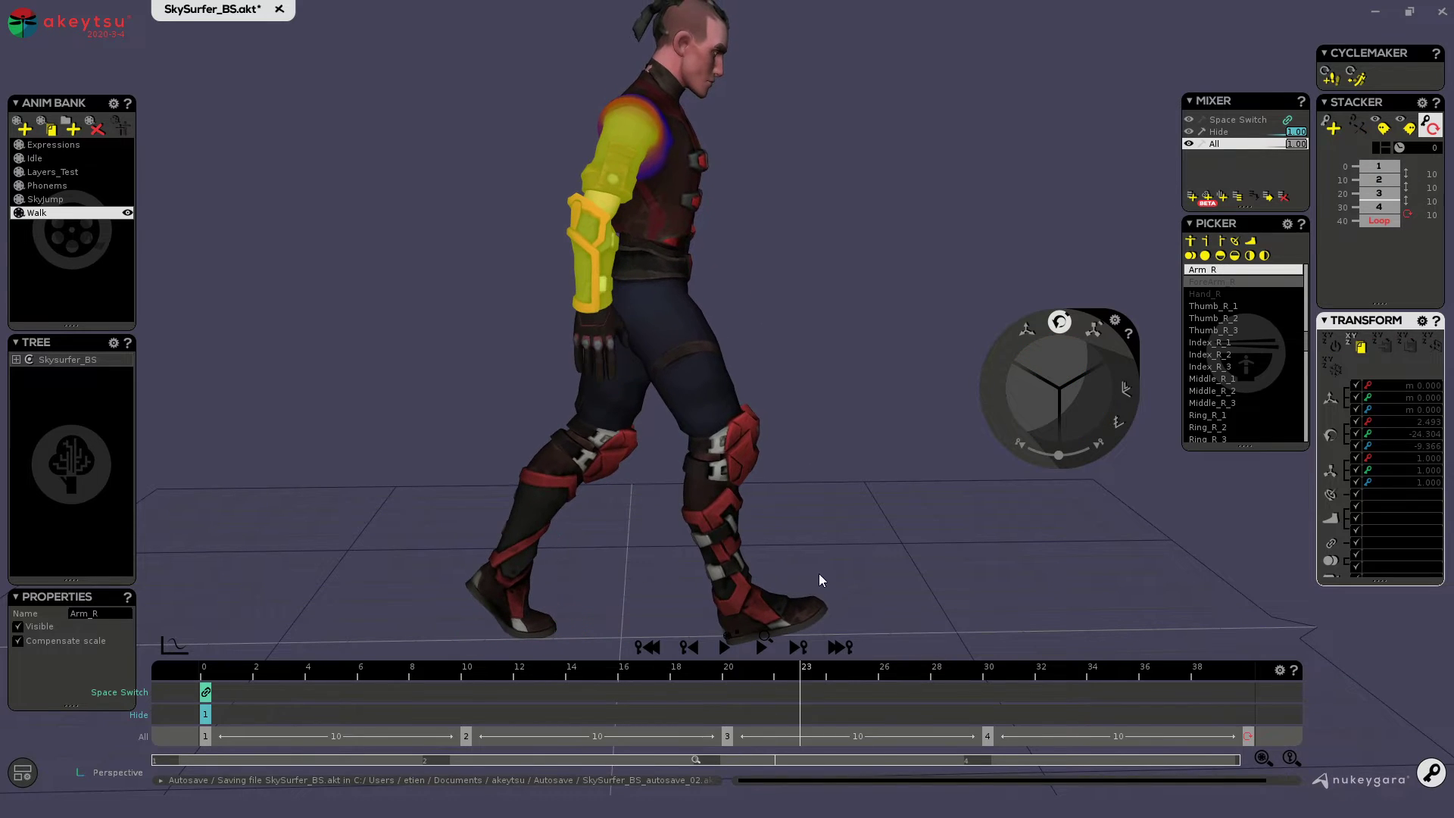
pyautogui.press('space')
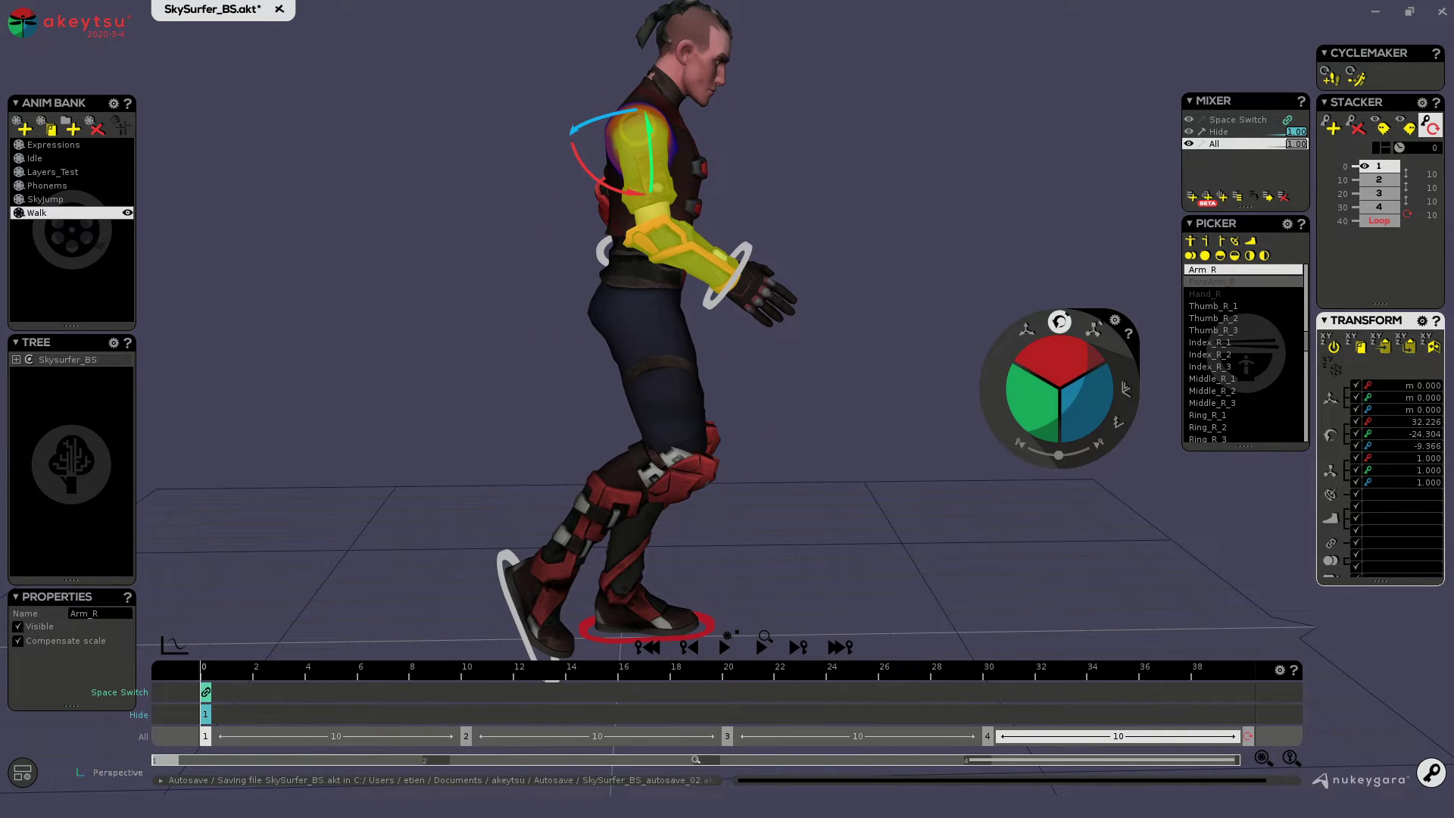
pyautogui.press('space')
pyautogui.press('space')
pyautogui.press('space')
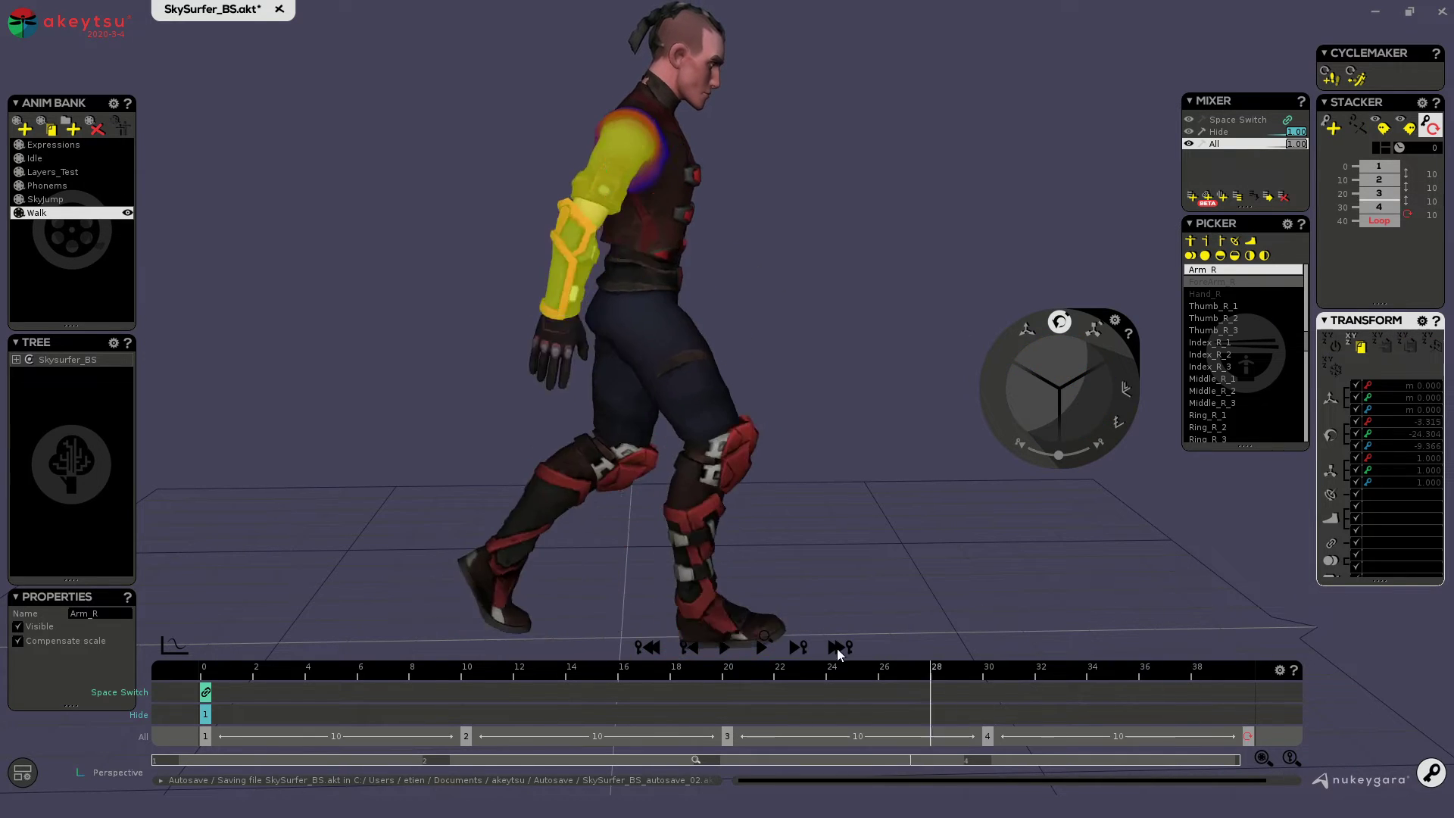
pyautogui.press('space')
pyautogui.press('space')
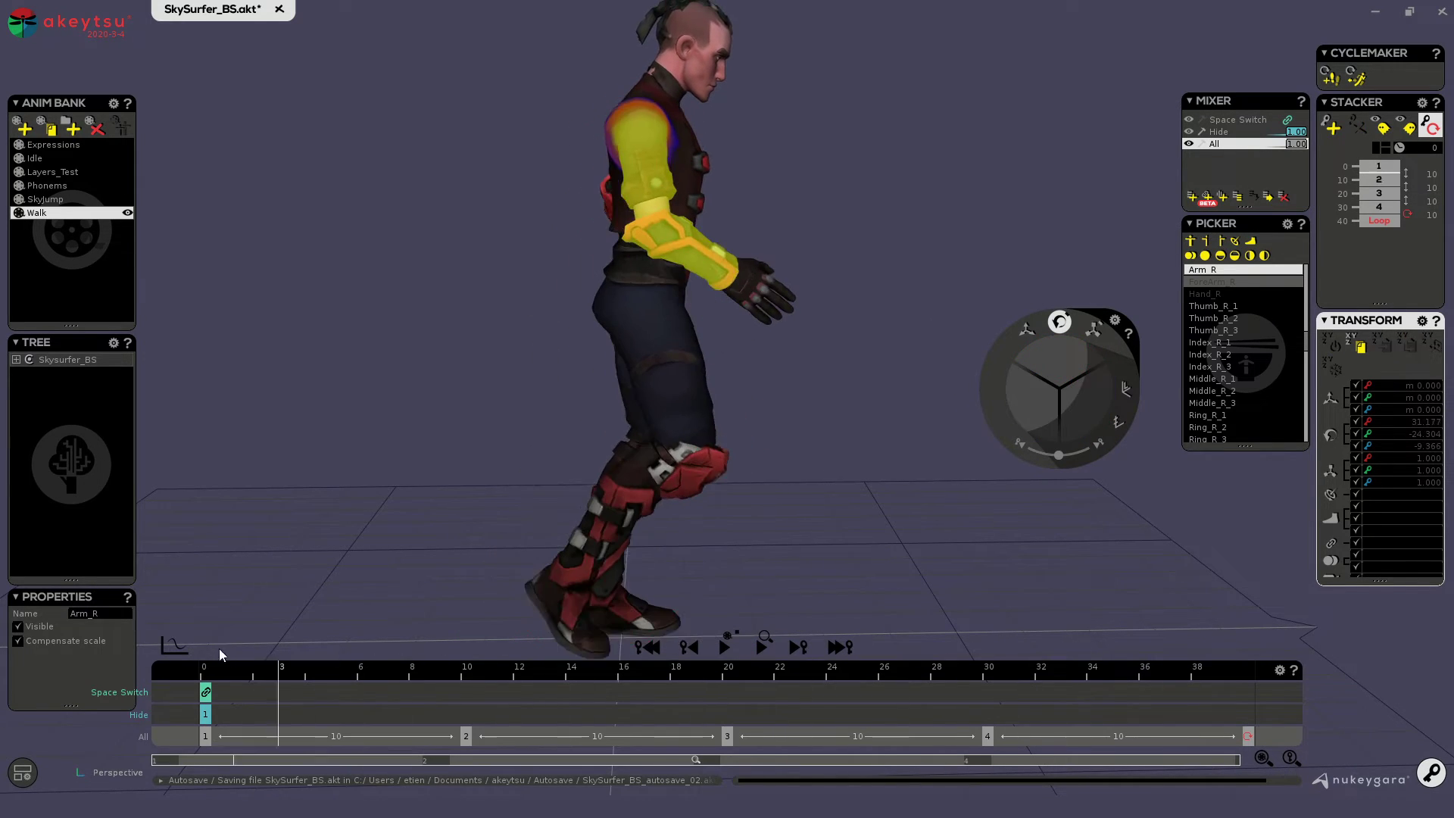
pyautogui.press('space')
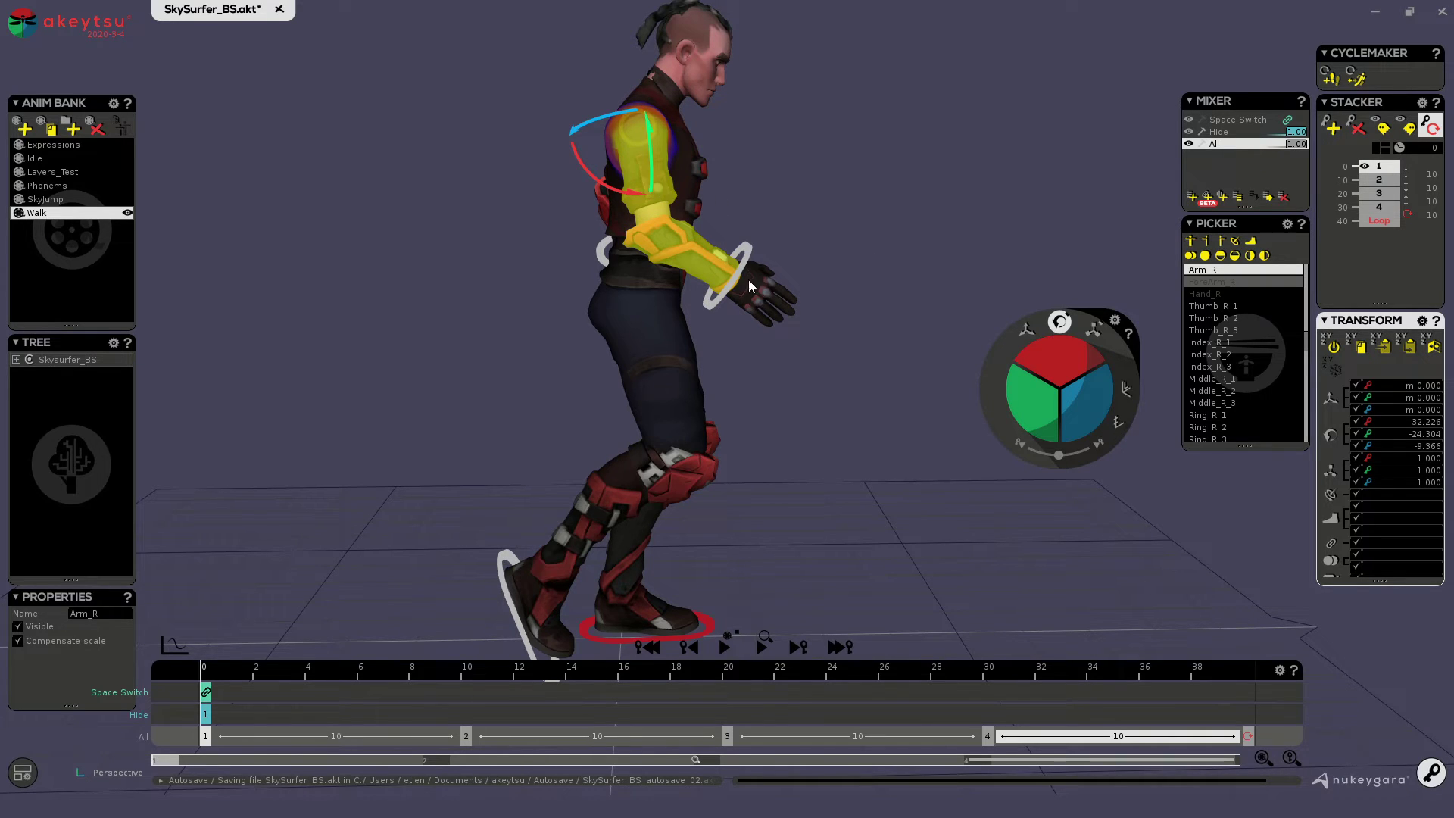
# Try rotating the right upper arm and forearm back about the red axis at key 1, with the upper arm about 22.3 on X.
pyautogui.moveTo(1068, 366); pyautogui.dragTo(1076, 374)
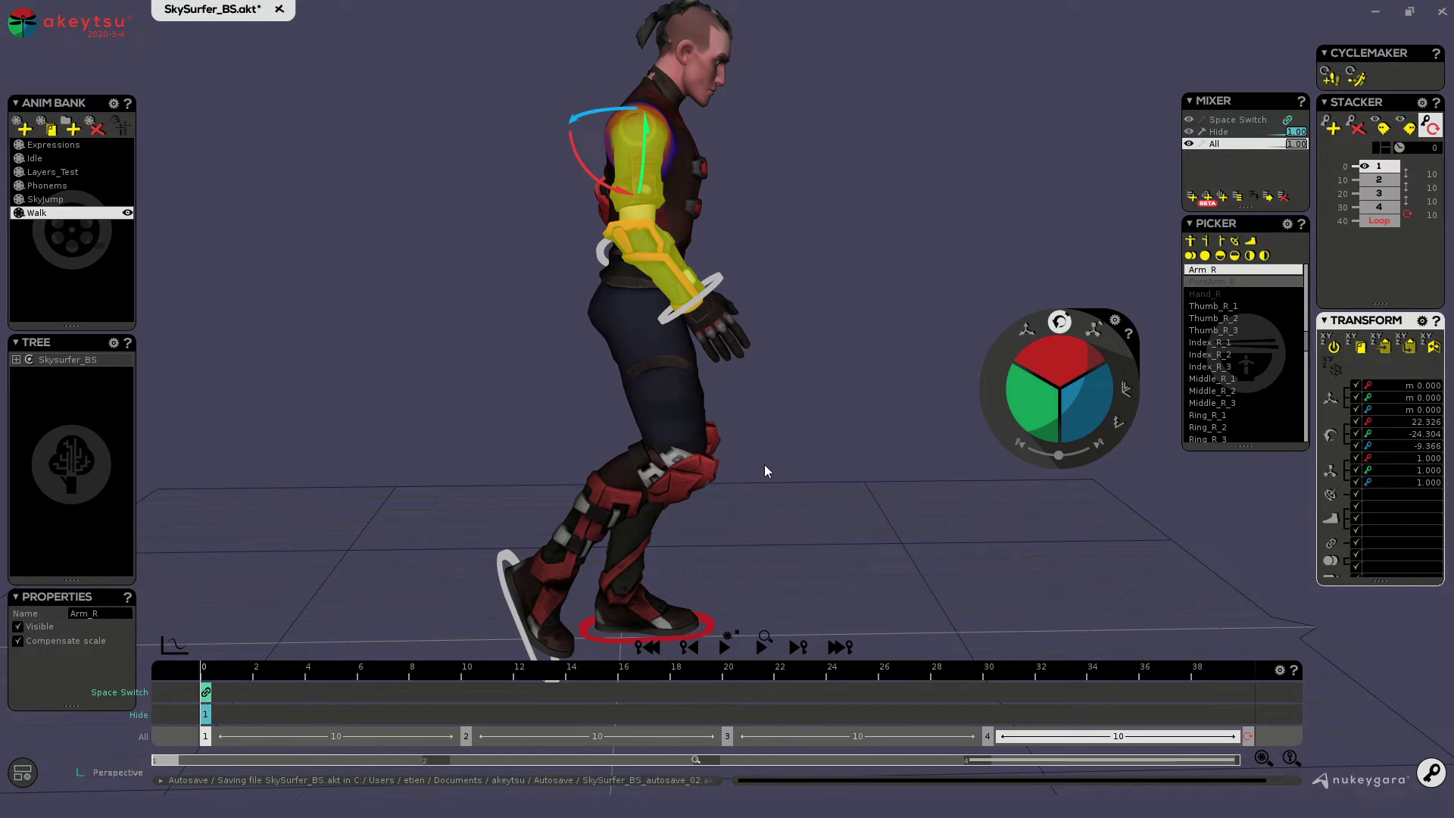
pyautogui.scroll(3, 707, 205)
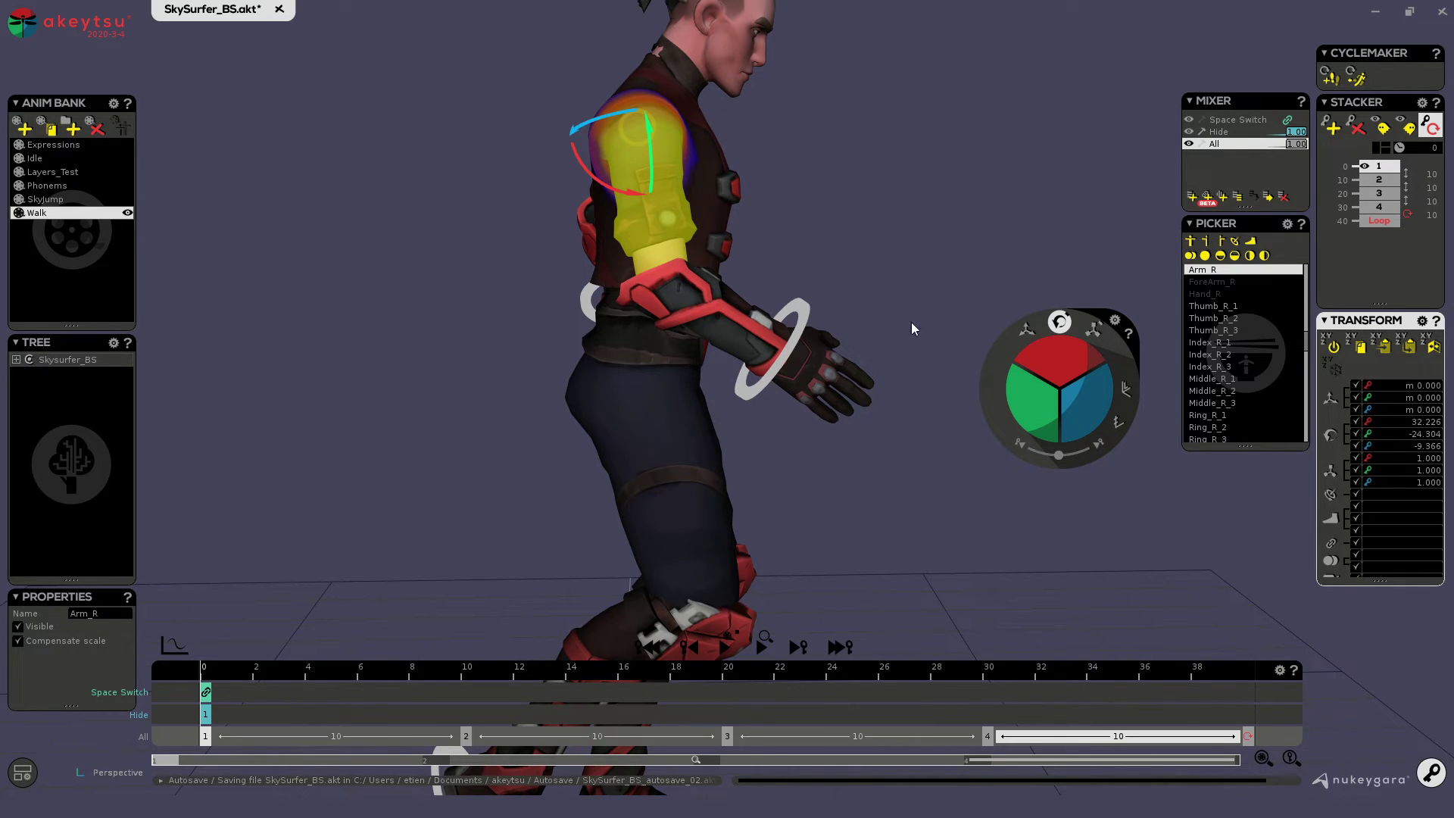
pyautogui.moveTo(924, 218); pyautogui.dragTo(757, 212, button='middle')
pyautogui.scroll(-5, 924, 283)
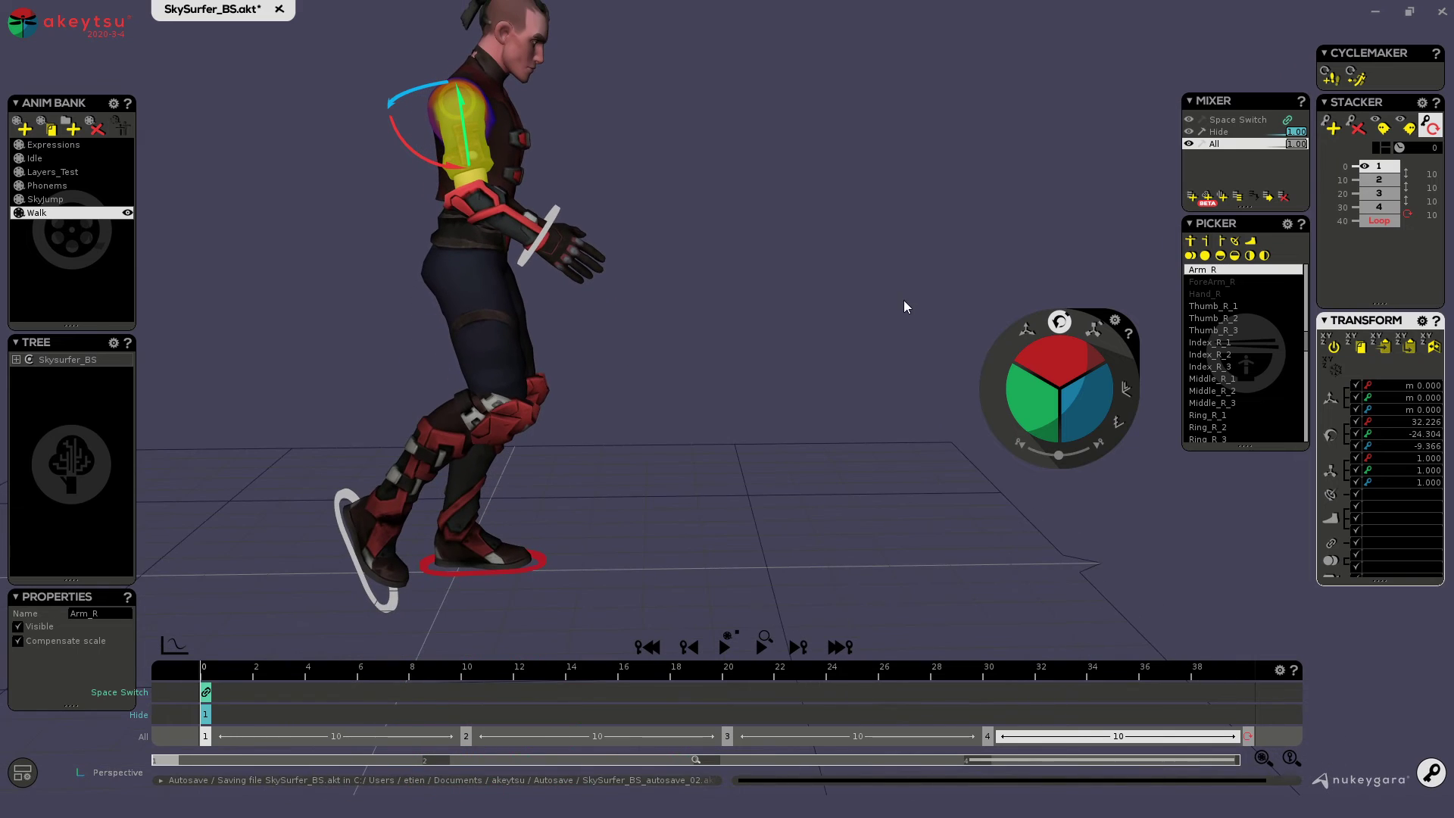
pyautogui.moveTo(883, 208); pyautogui.dragTo(863, 253, button='middle')
pyautogui.moveTo(811, 324)
pyautogui.mouseDown(button='middle')
pyautogui.moveTo(756, 322)
pyautogui.moveTo(810, 330)
pyautogui.mouseUp(button='middle')
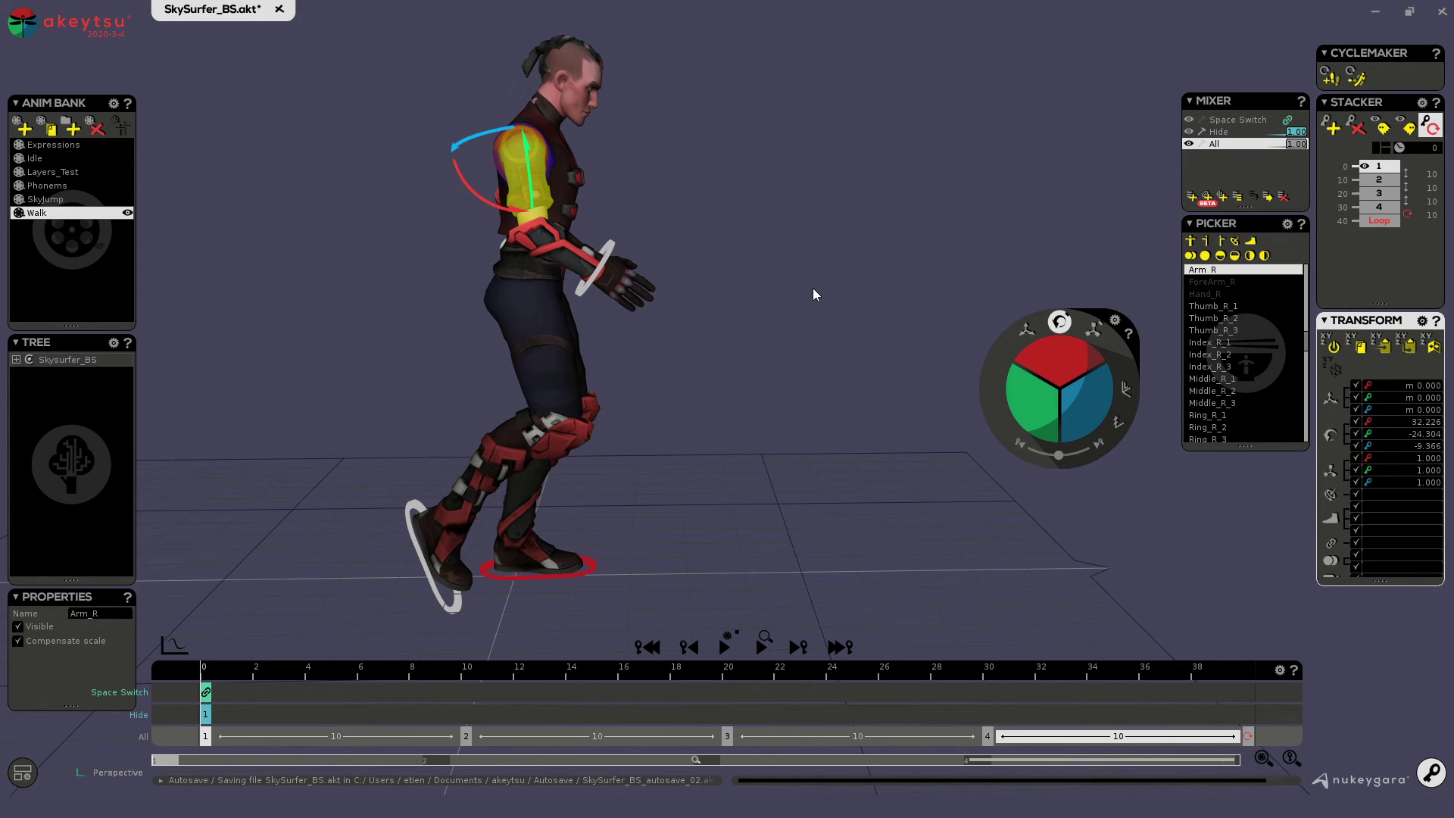
pyautogui.moveTo(716, 212); pyautogui.dragTo(839, 211, button='middle')
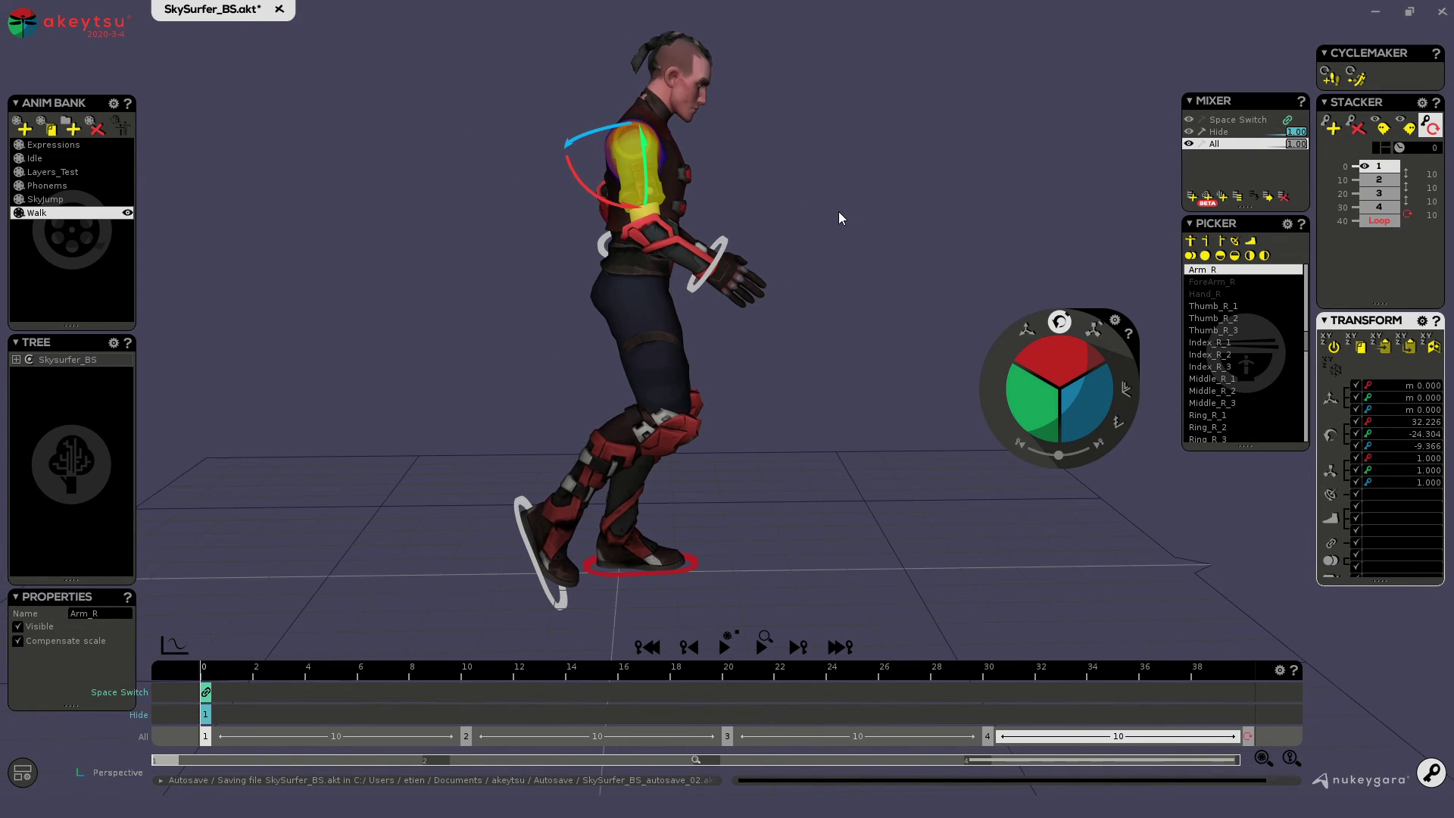